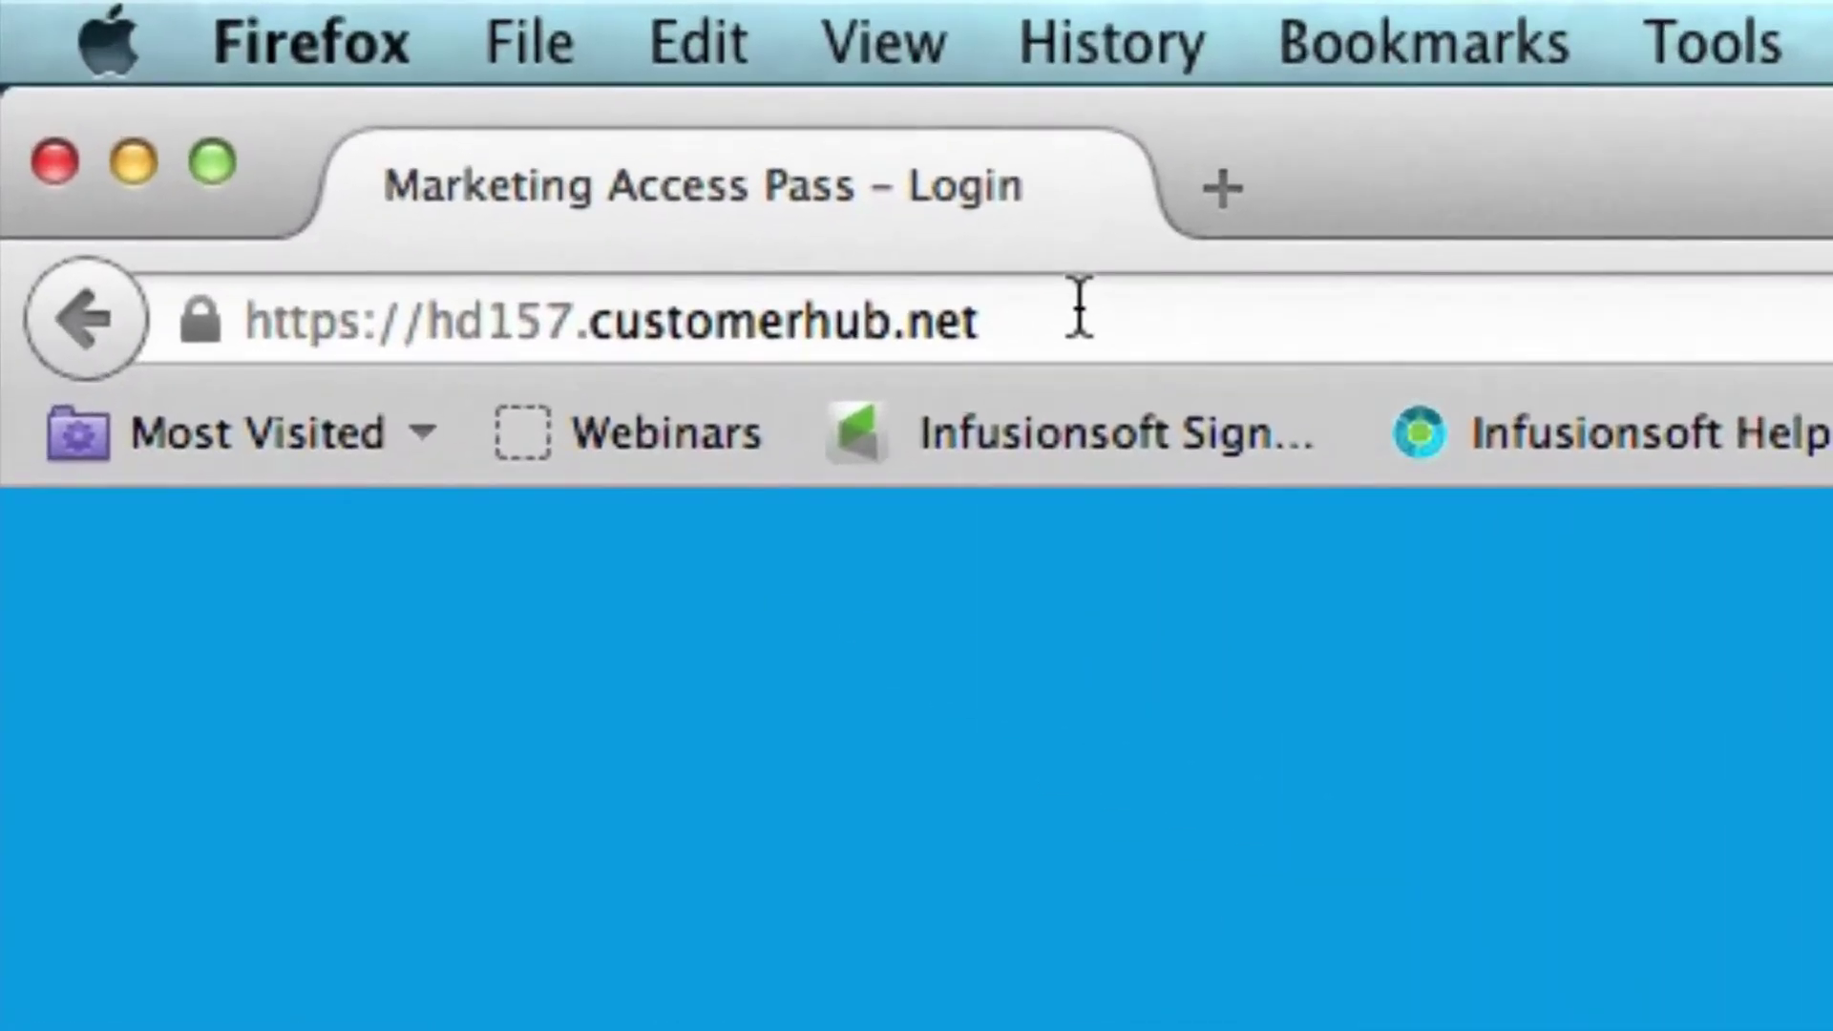
Step: Load marketingaccesspass.net in a new Firefox tab, fixing the auto-completed .com to .net
click(283, 81)
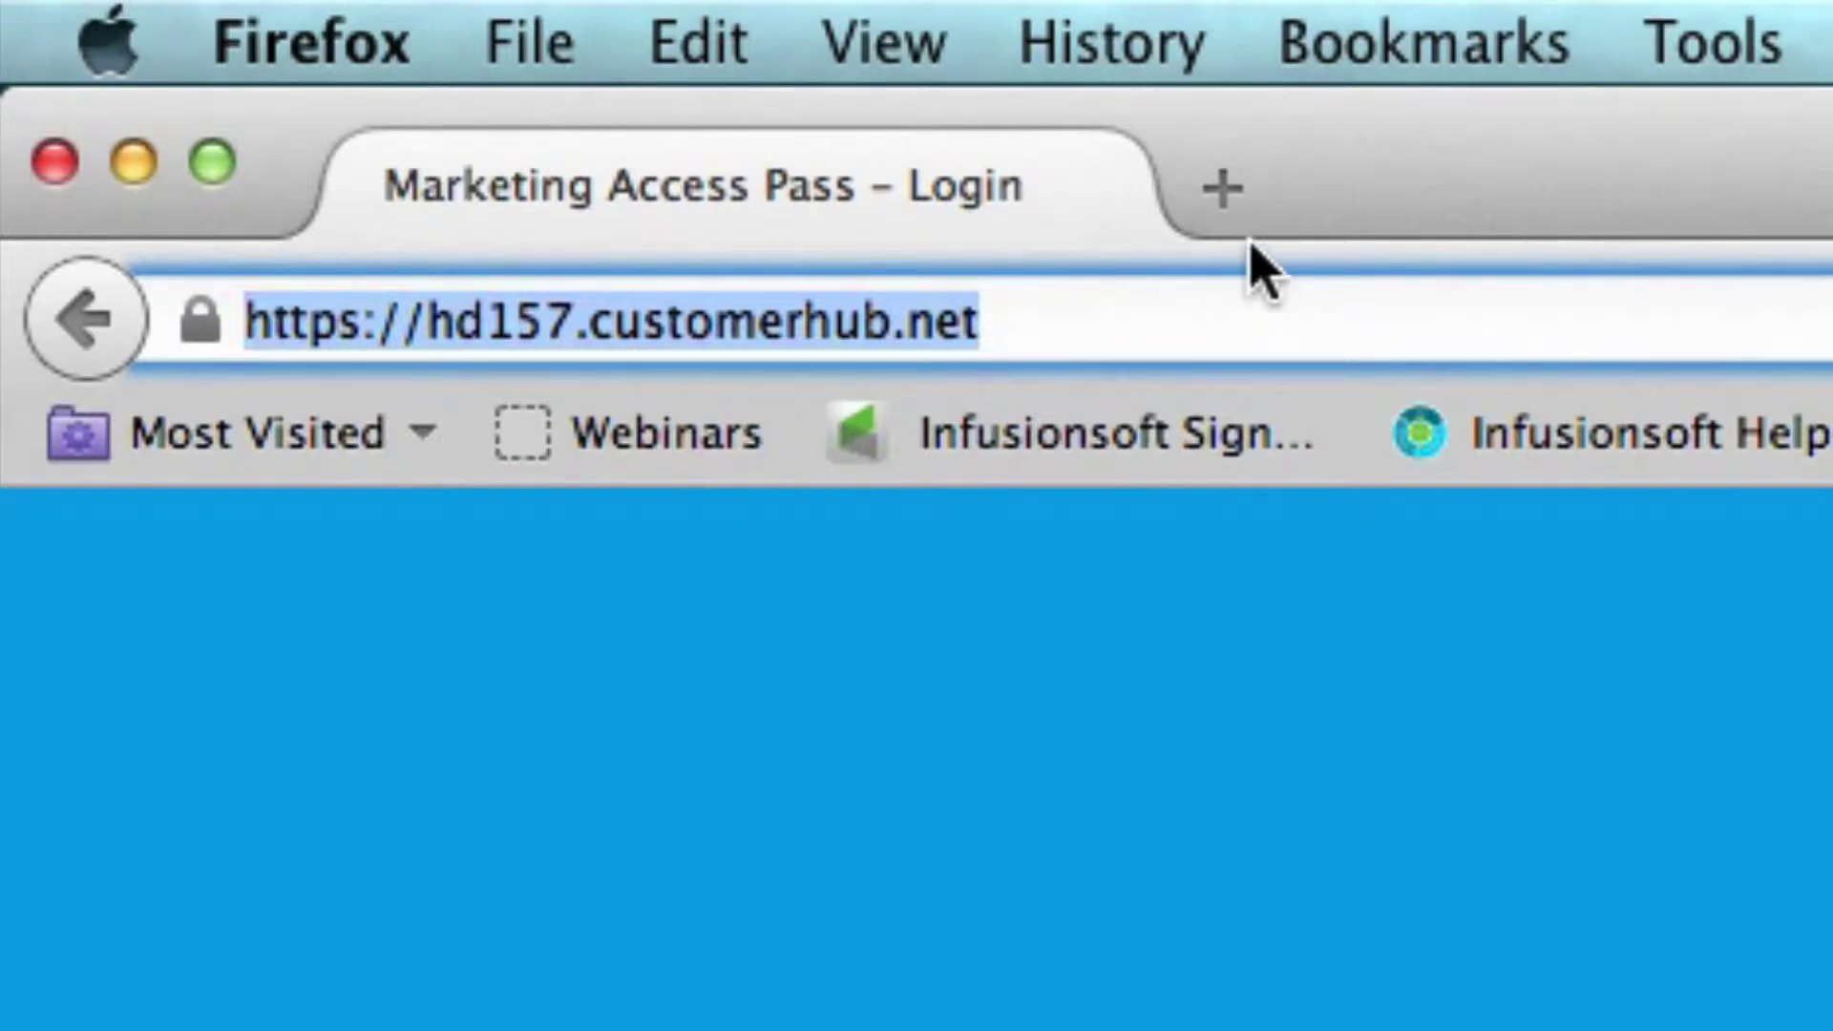
click(1225, 199)
click(1240, 331)
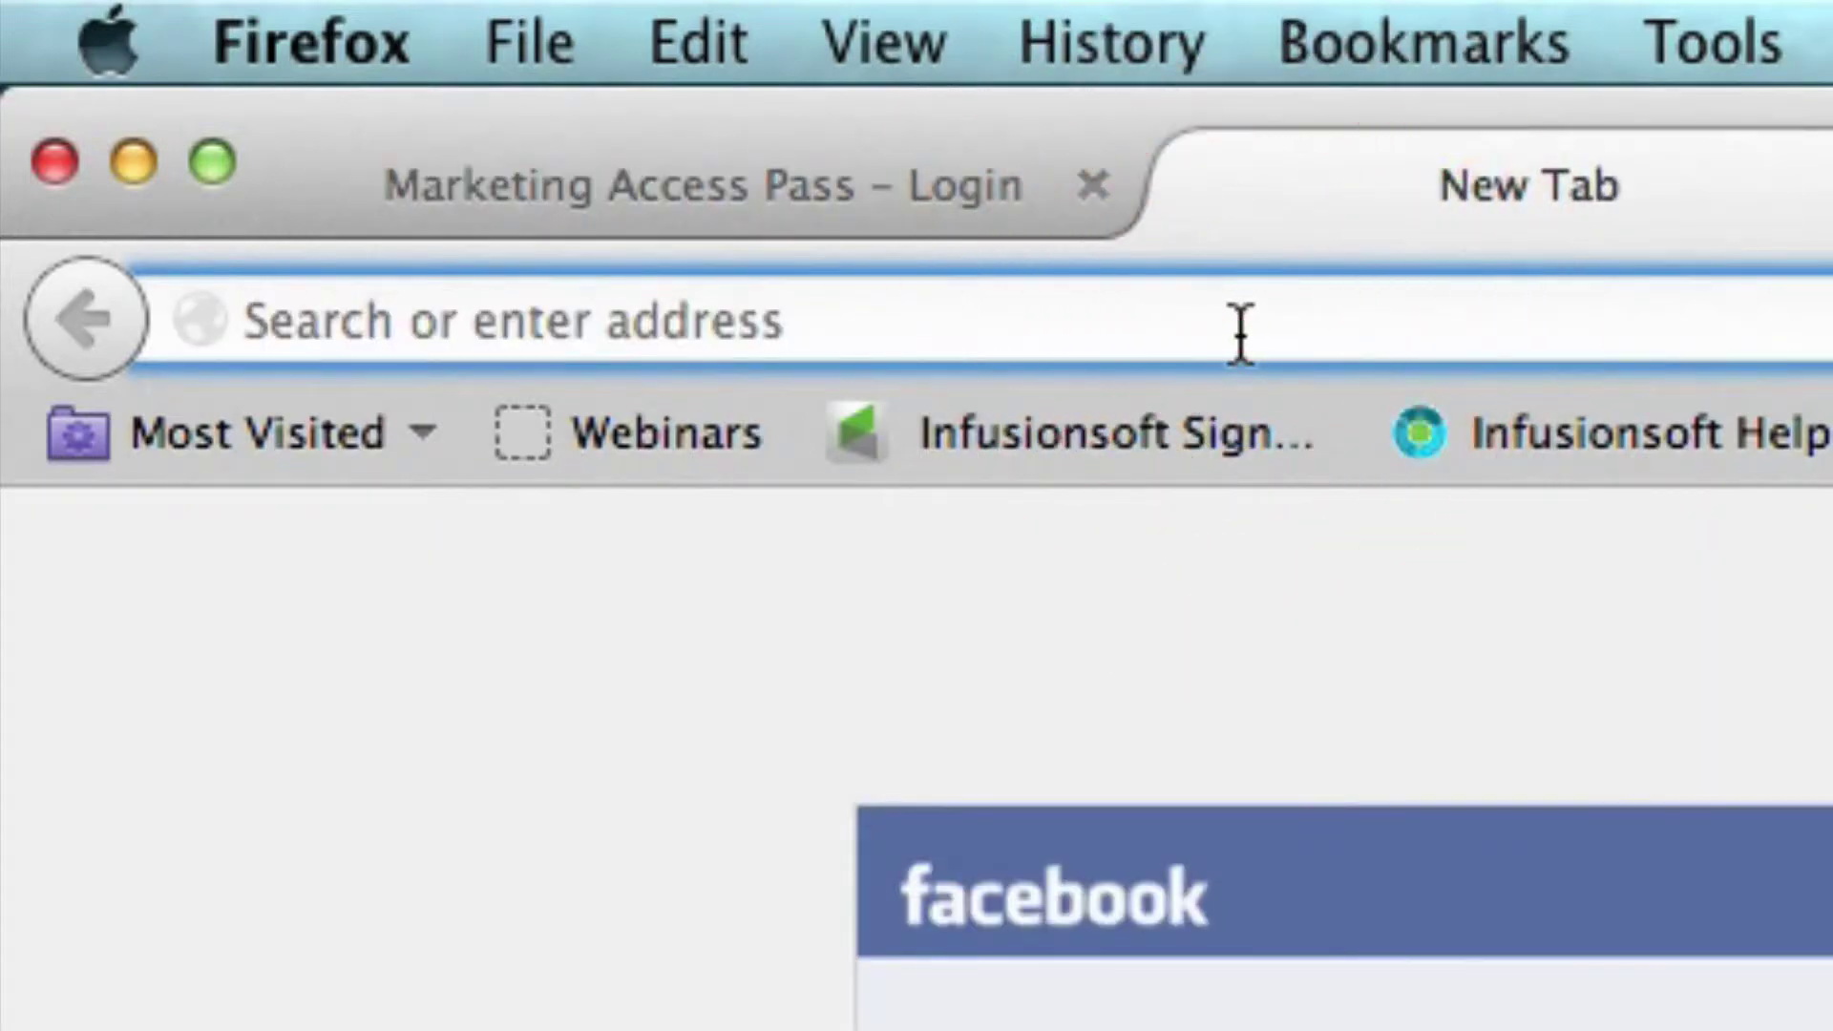
text(marketingaccesspass.com/)
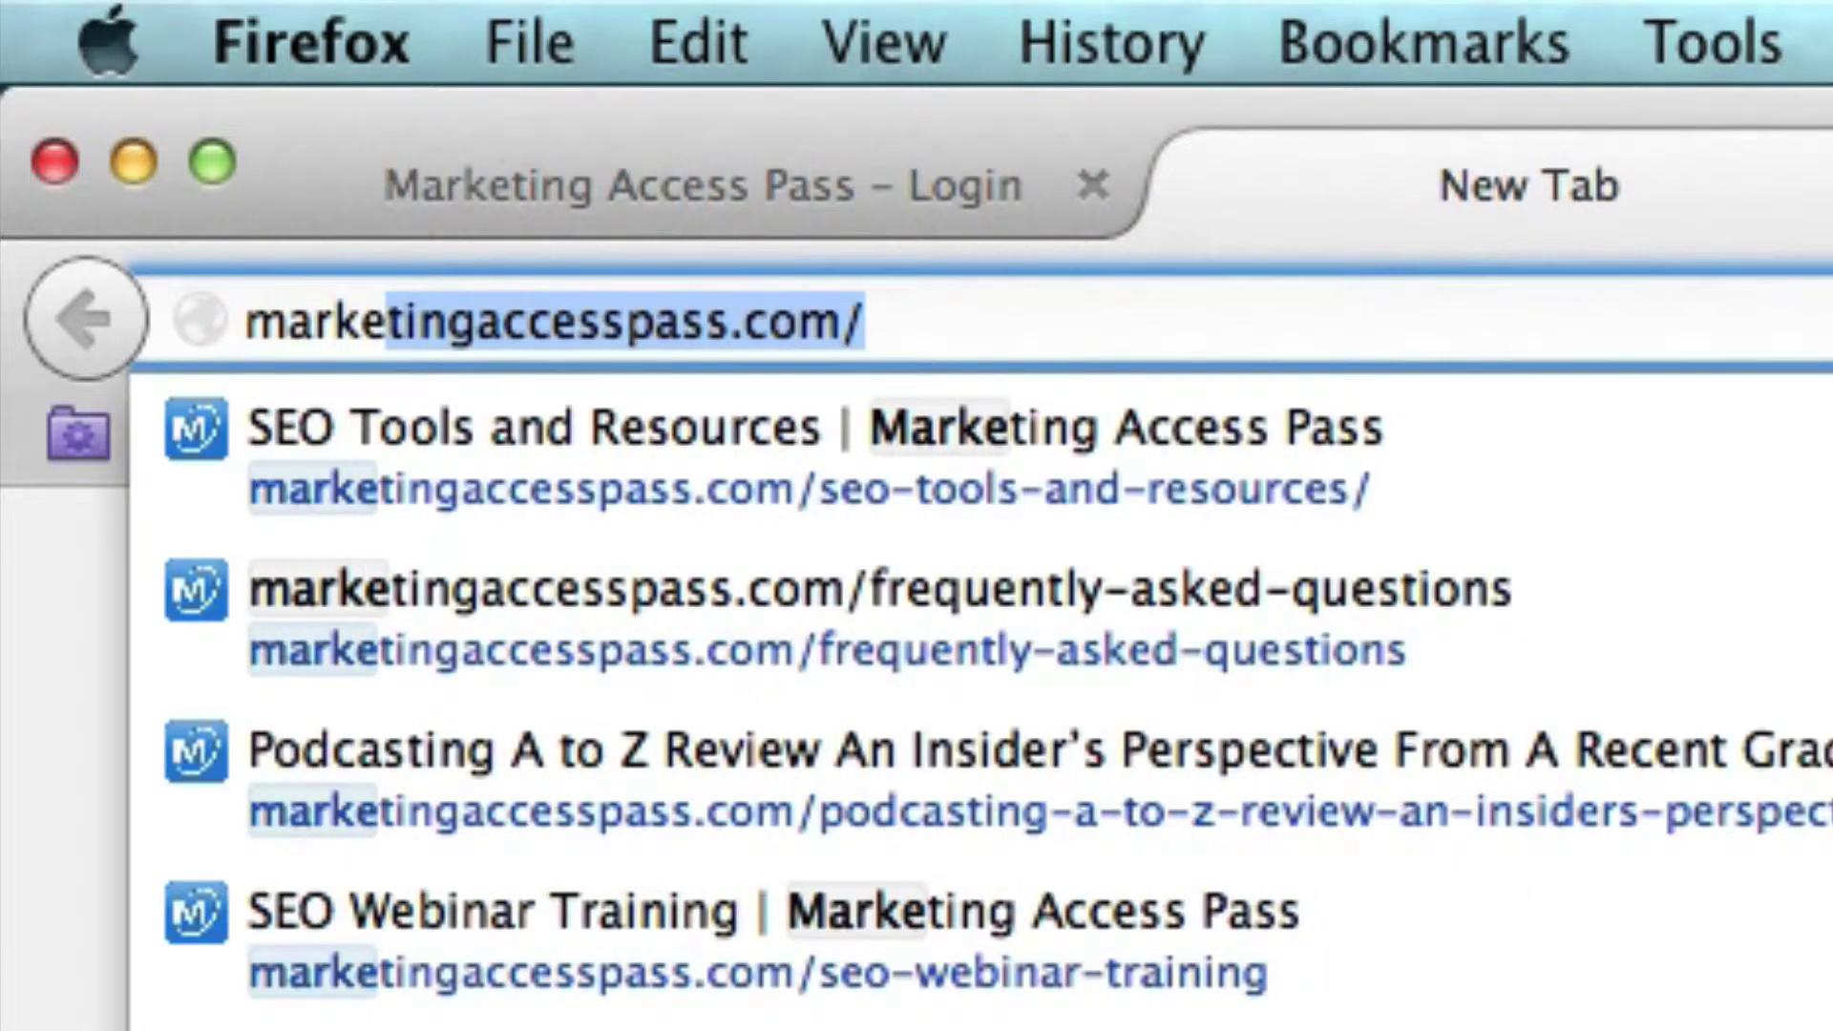
key(Right)
key(BackSpace)
key(BackSpace)
key(BackSpace)
key(BackSpace)
text(net)
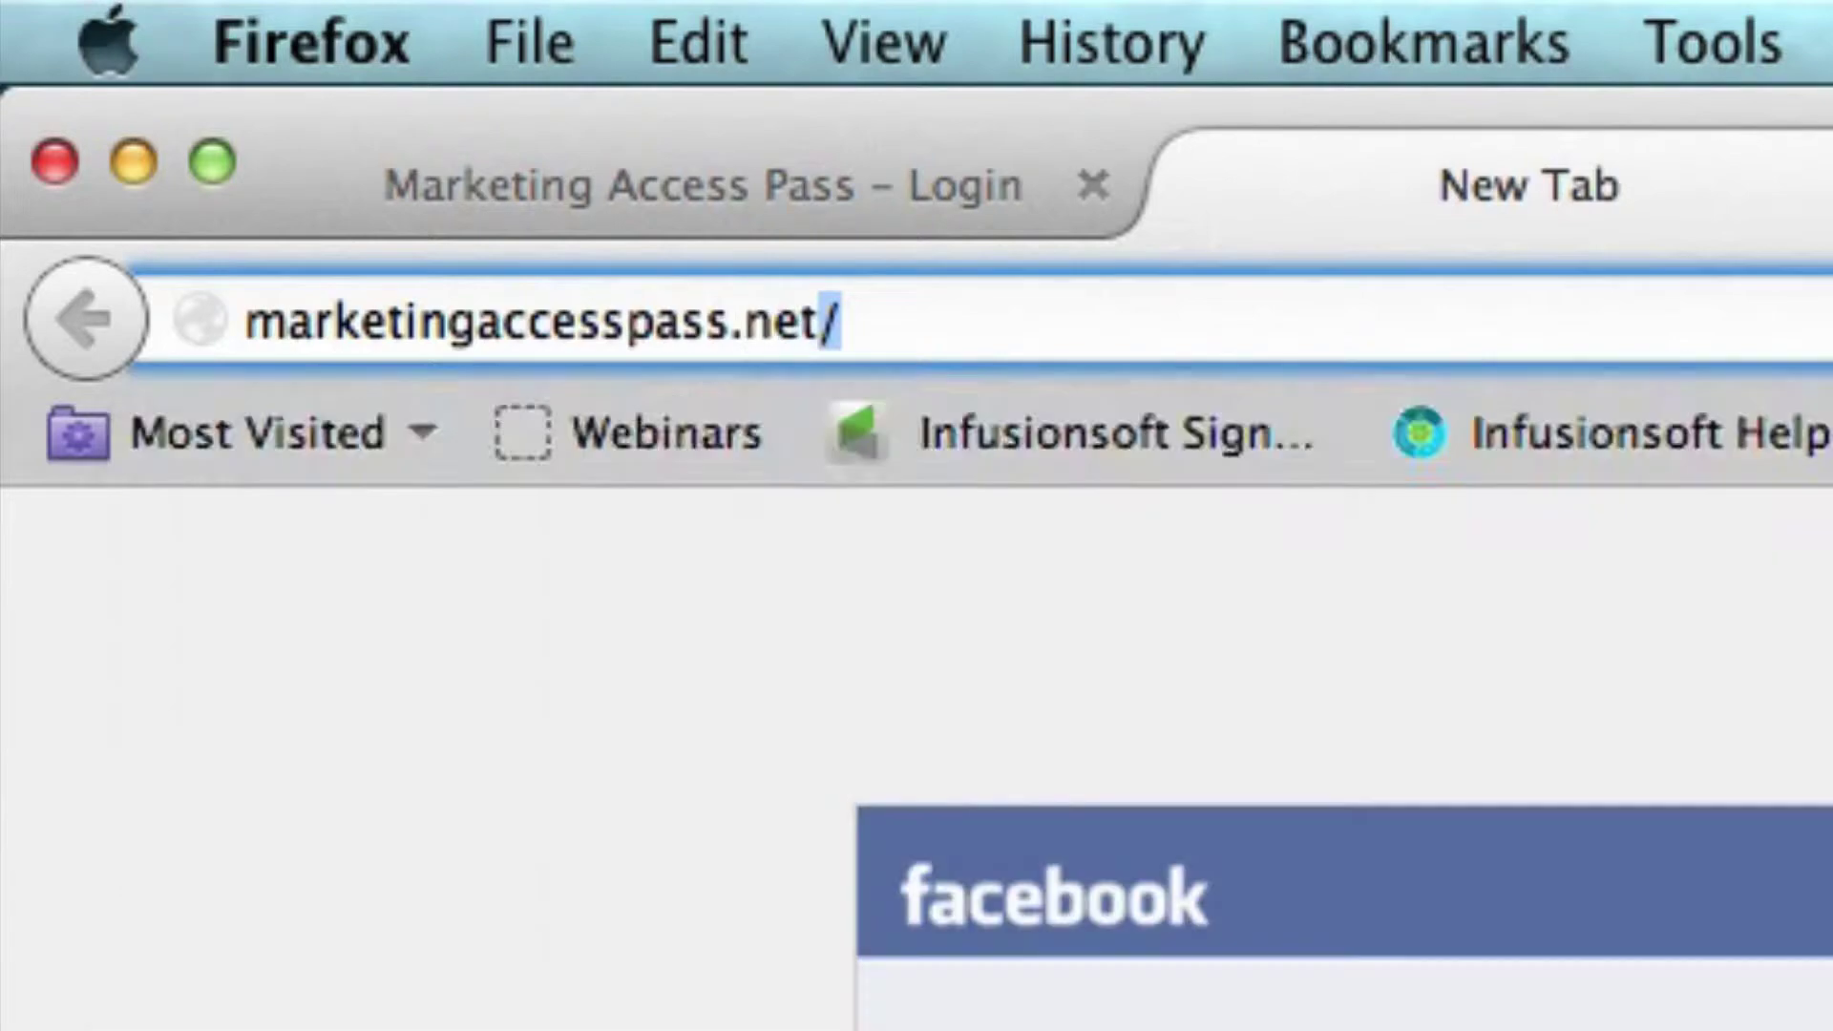
key(Return)
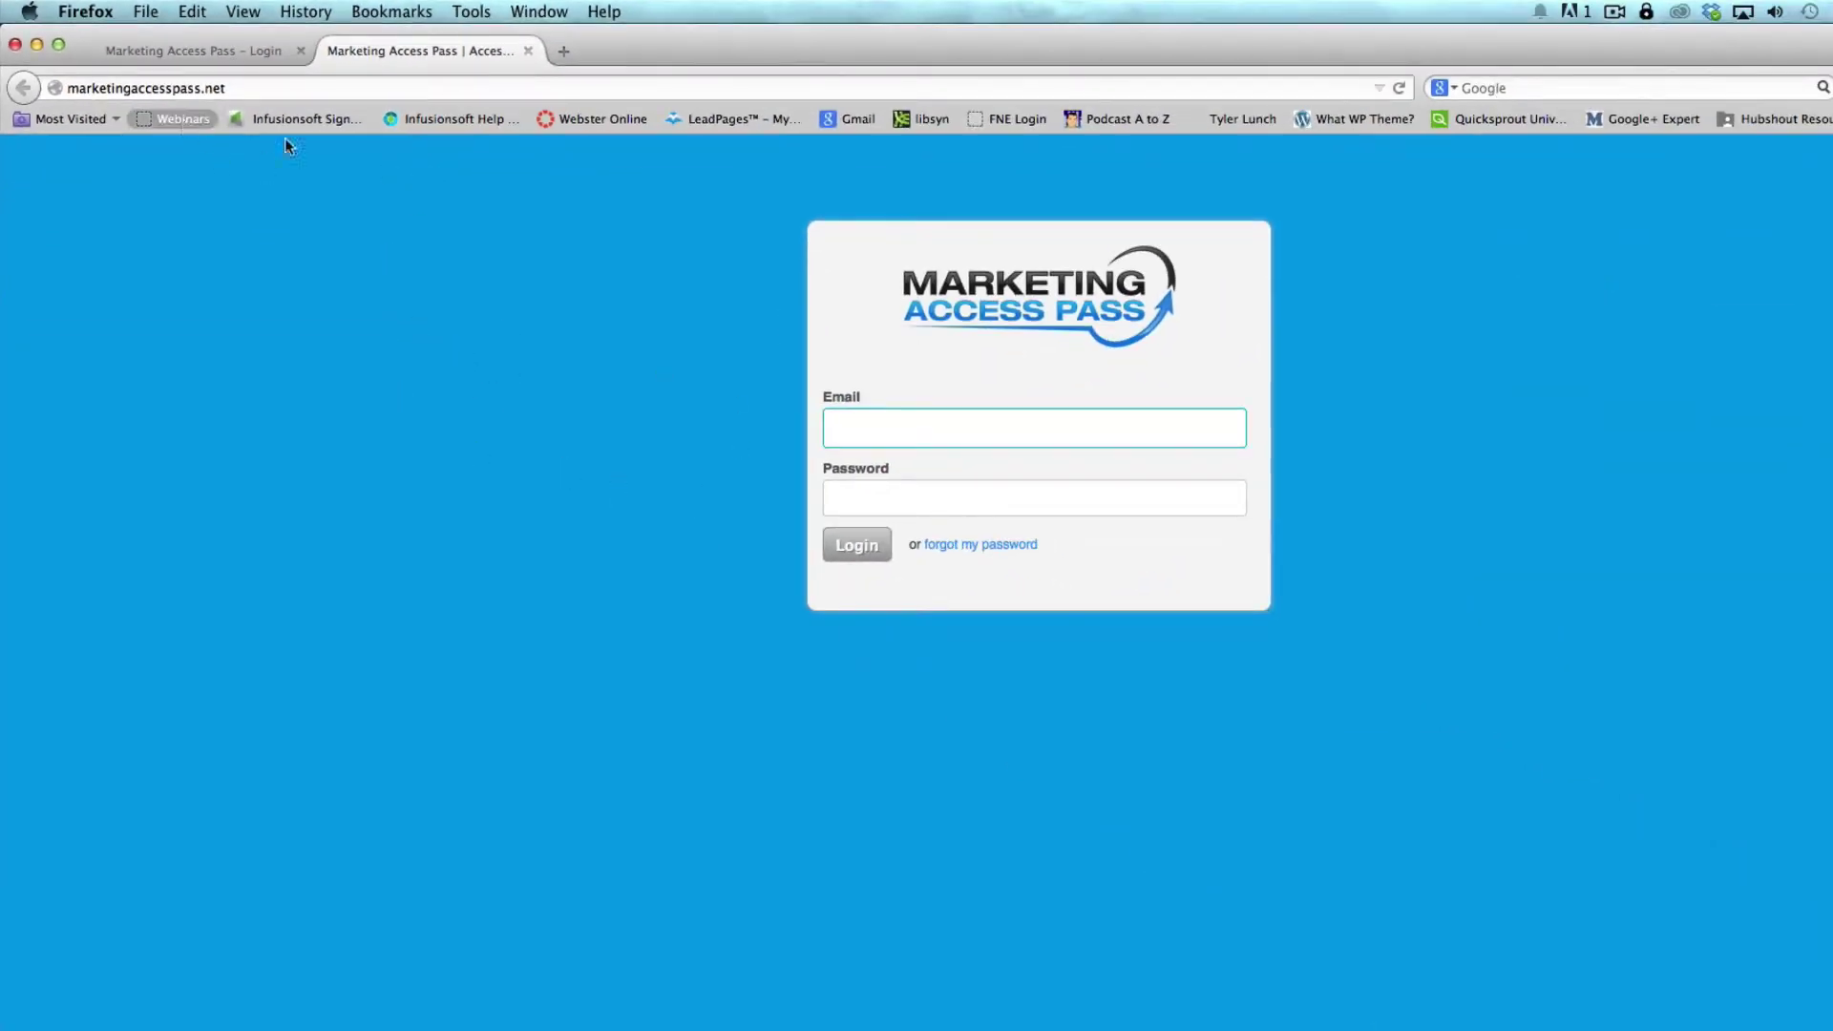
Step: Compare the marketingaccesspass.net tab against the hd157.customerhub.net login tab
click(178, 48)
click(399, 53)
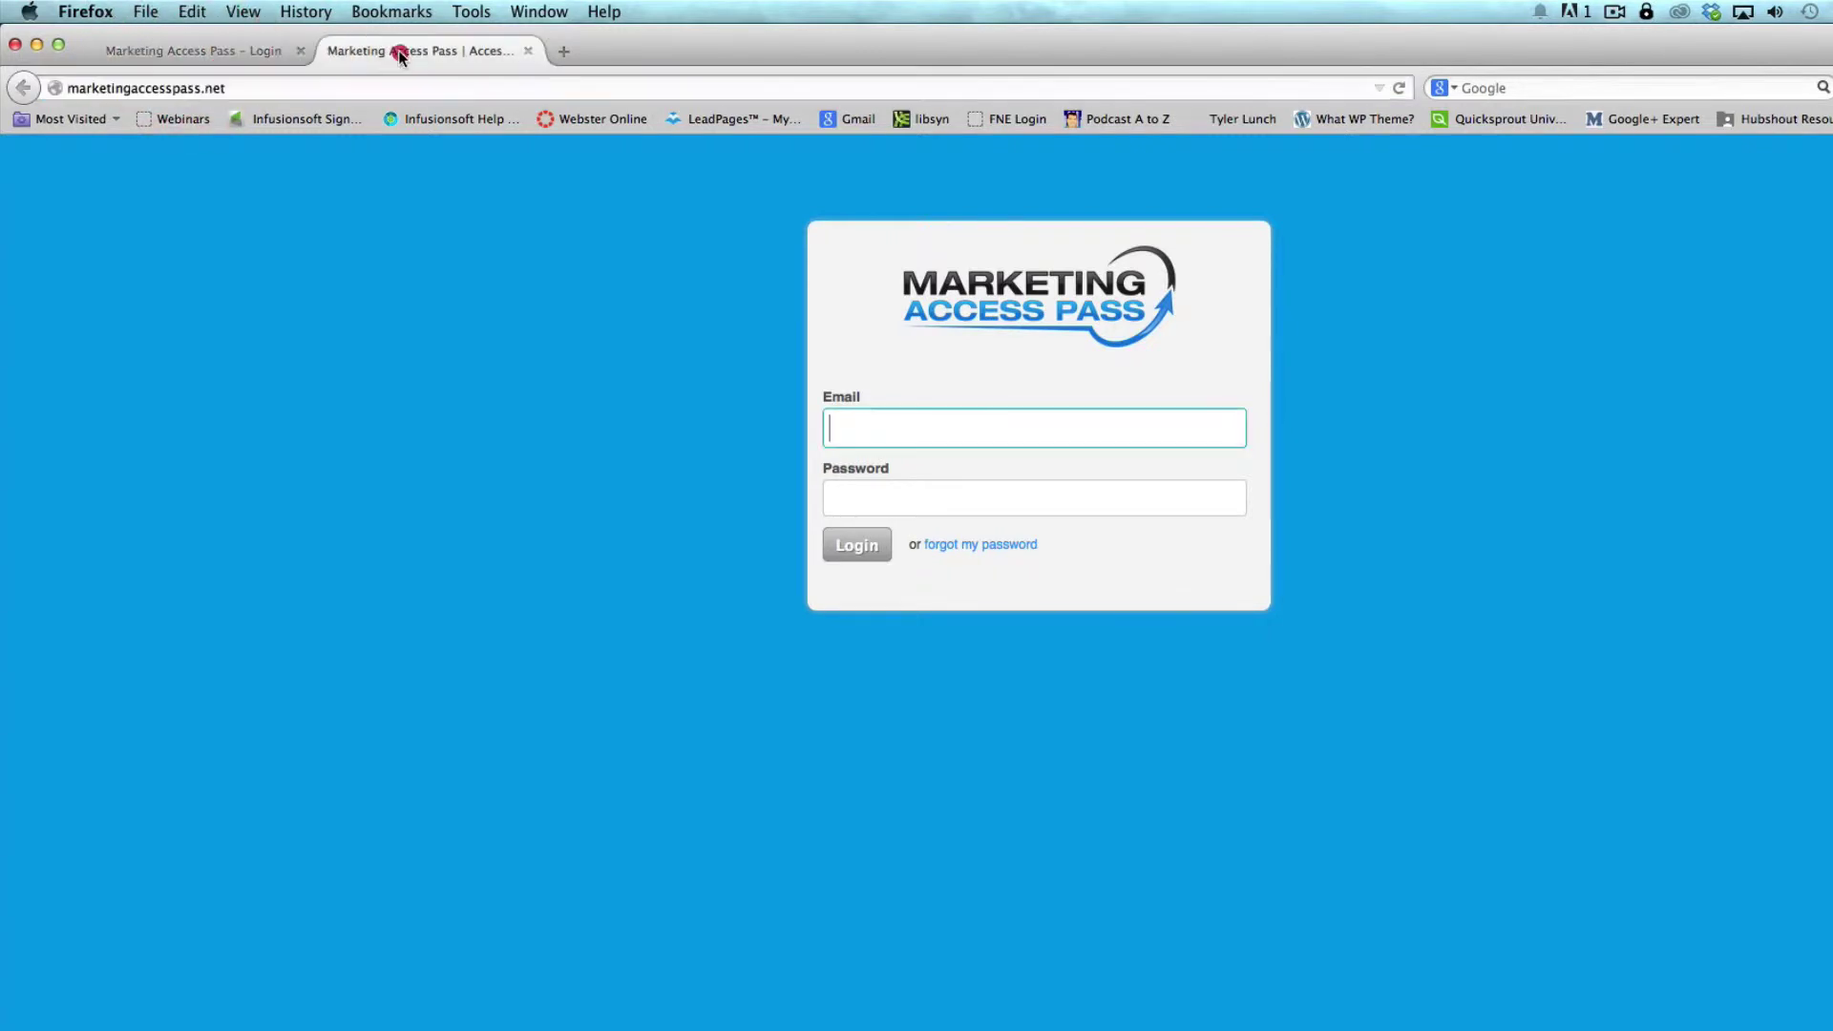
click(243, 88)
click(169, 57)
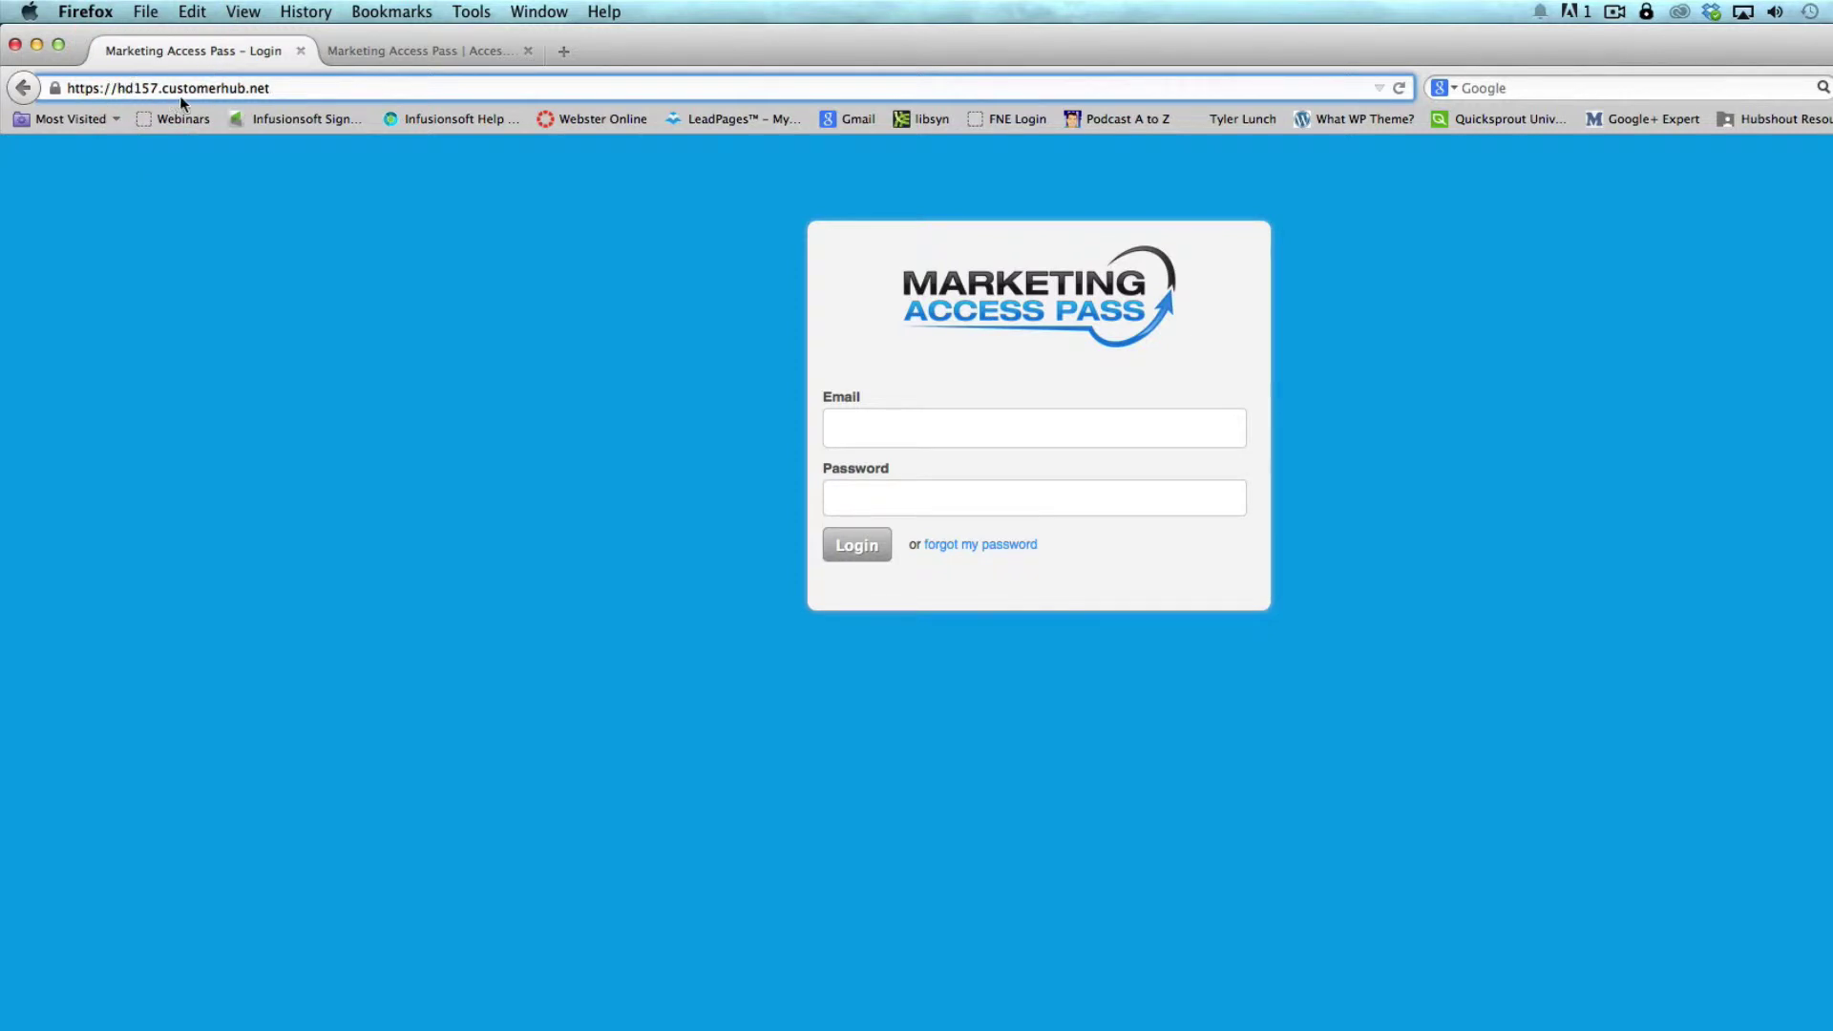
click(382, 53)
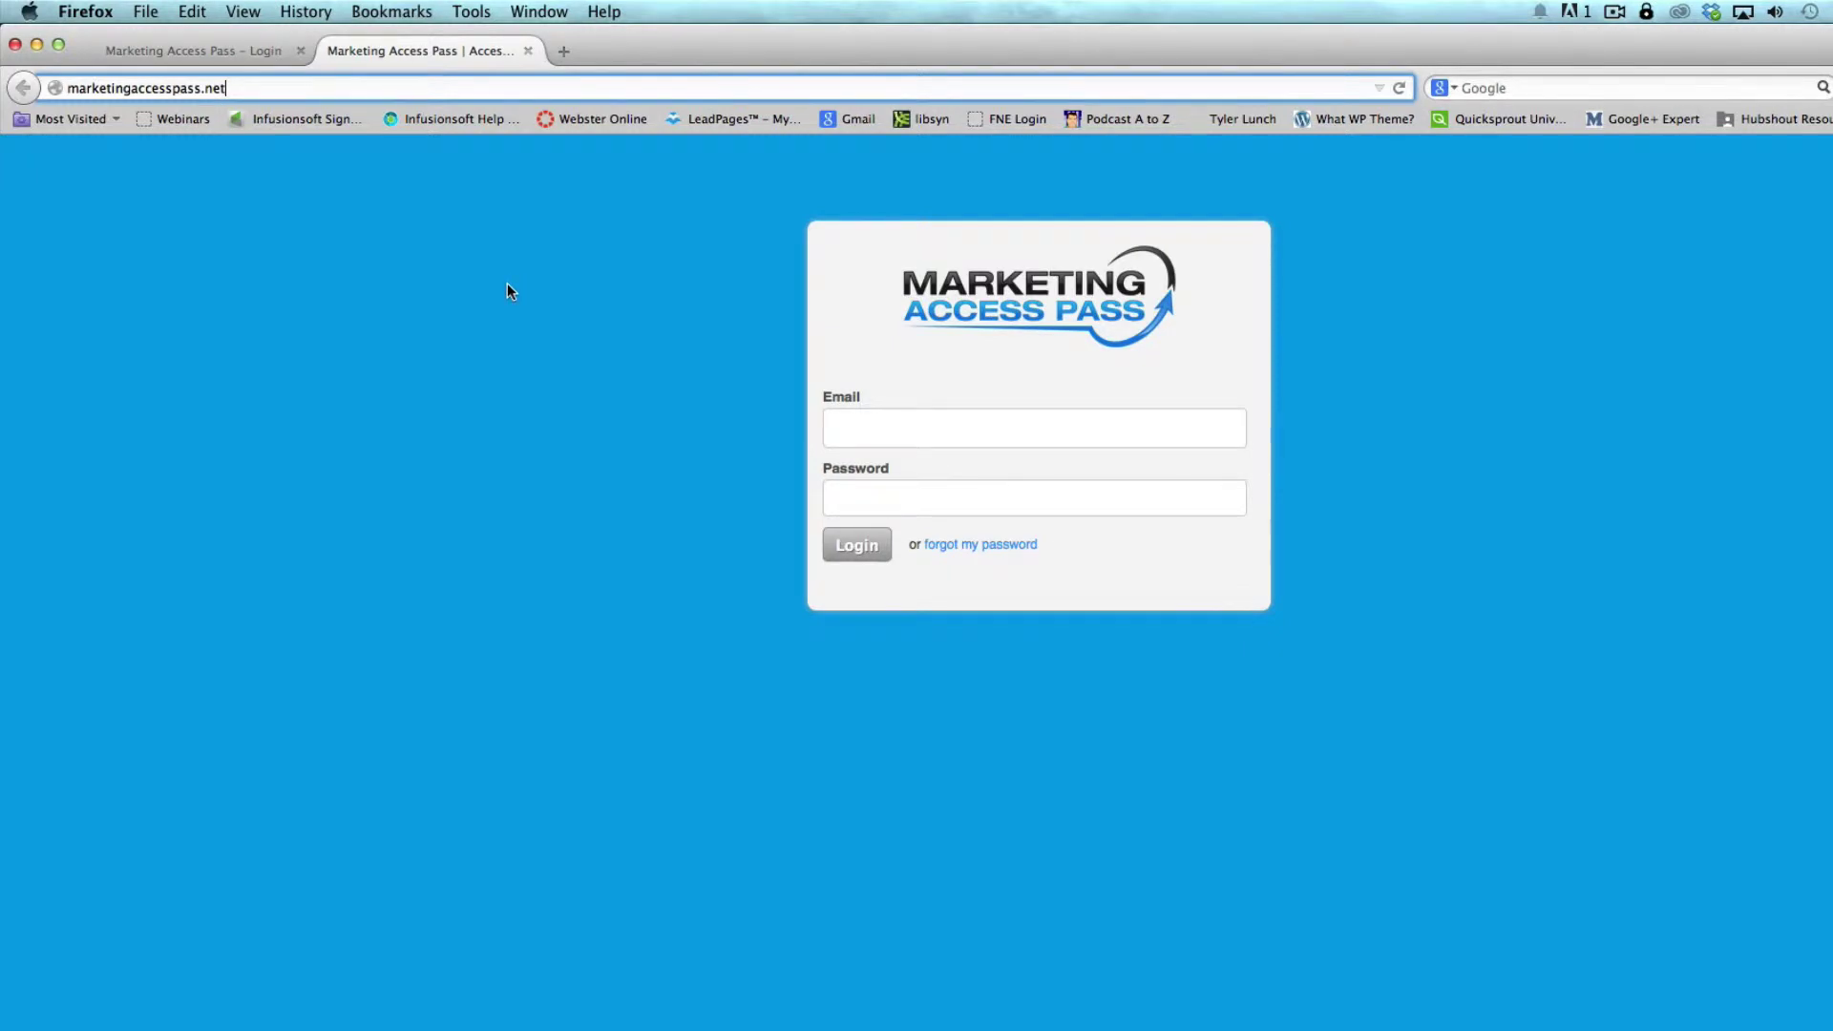
Step: Open godaddy.com in a new tab and sign in to the account
click(577, 57)
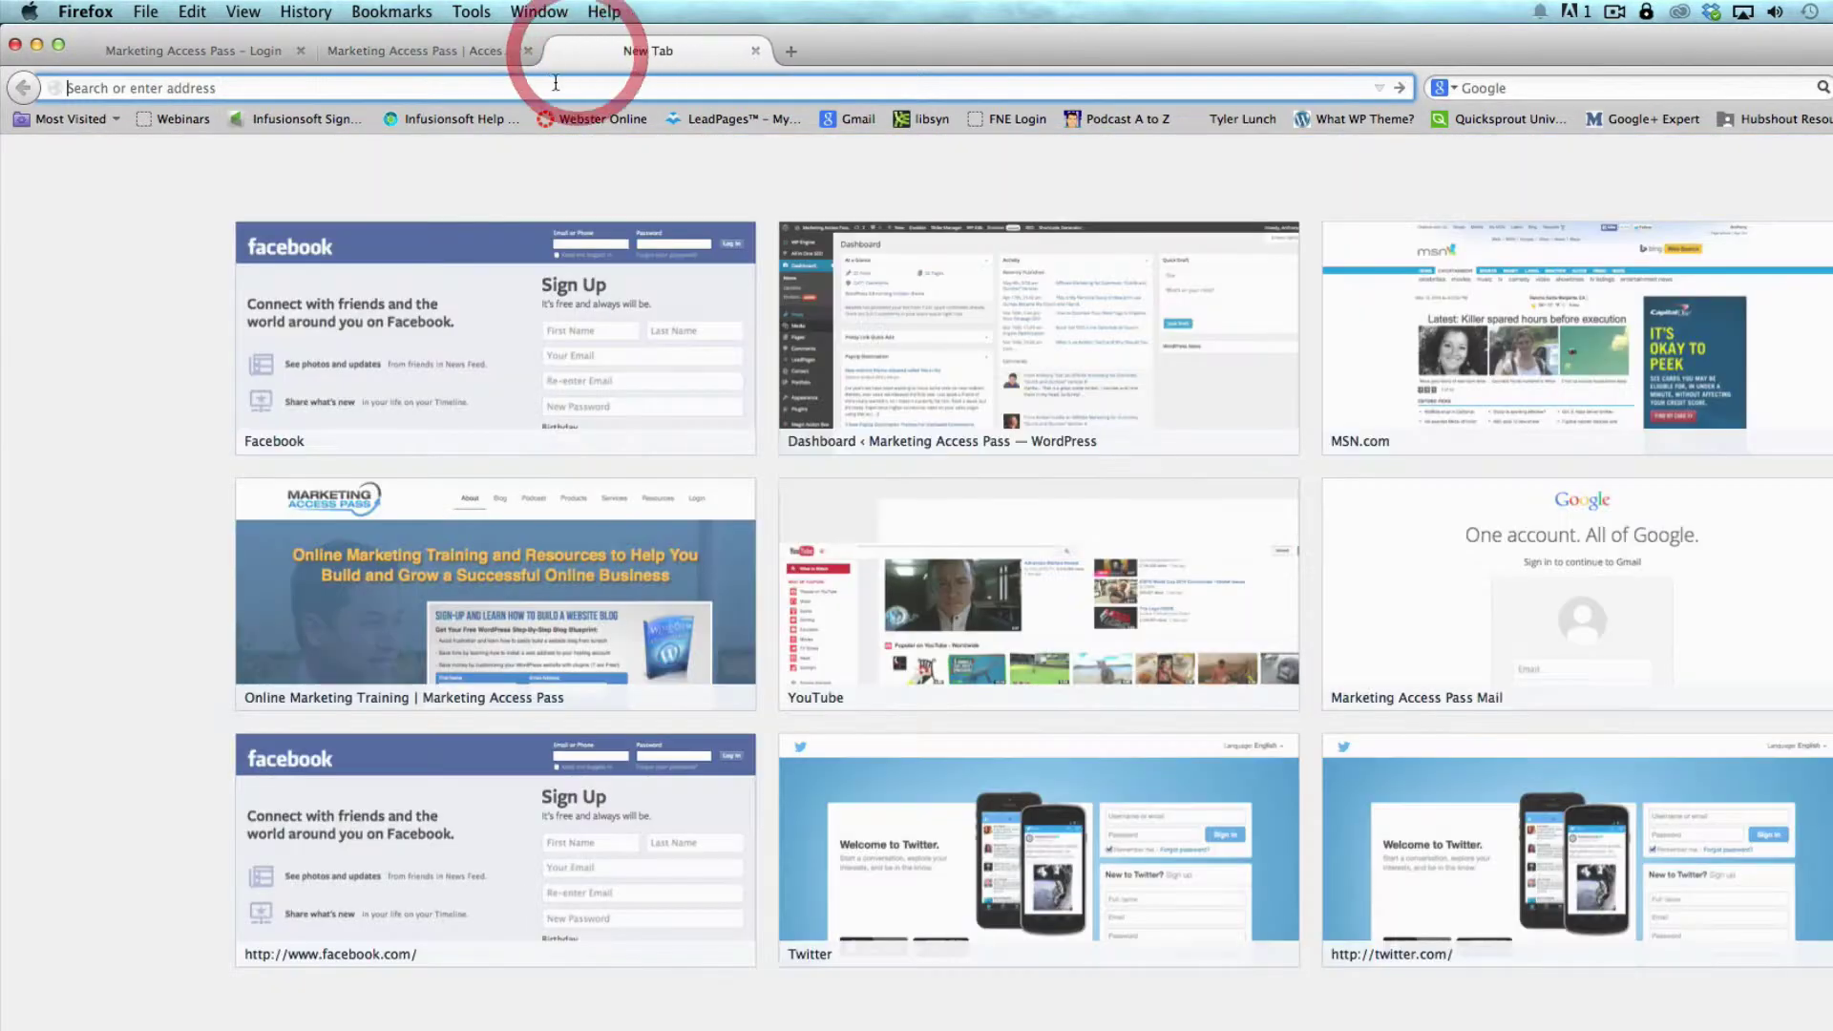
text(godaddy.com)
key(Return)
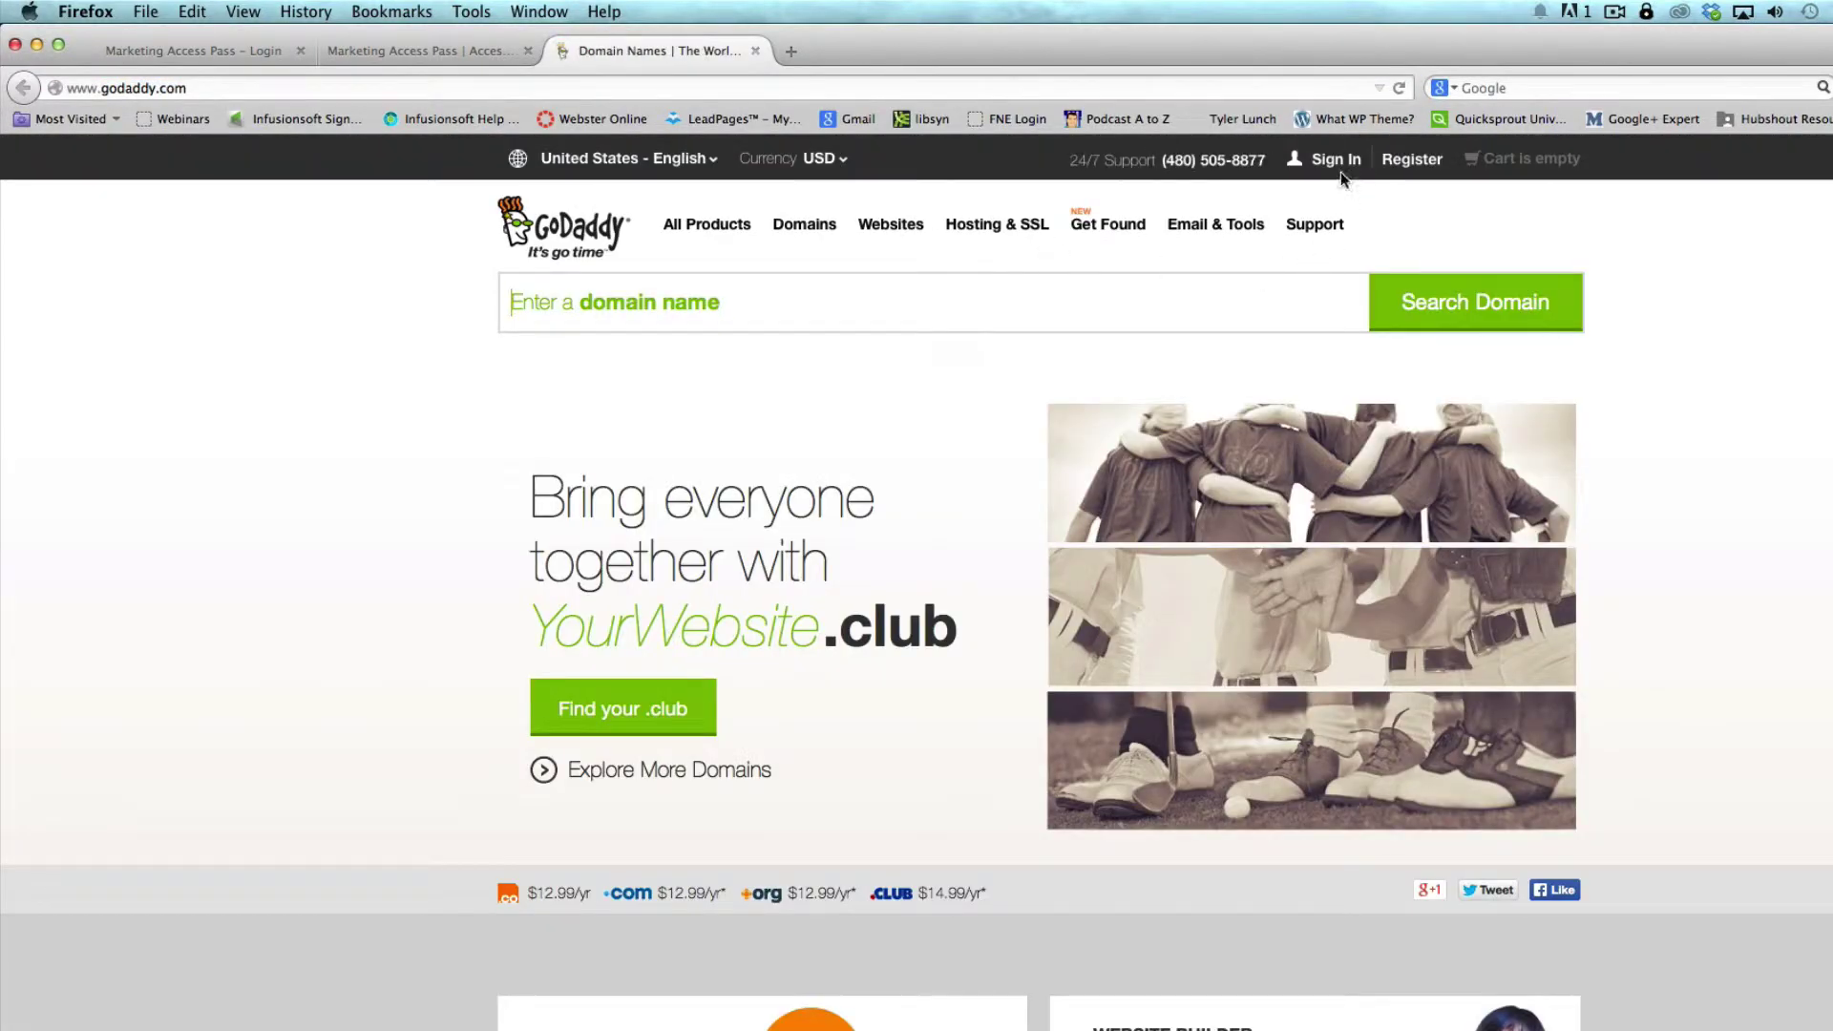
click(1339, 164)
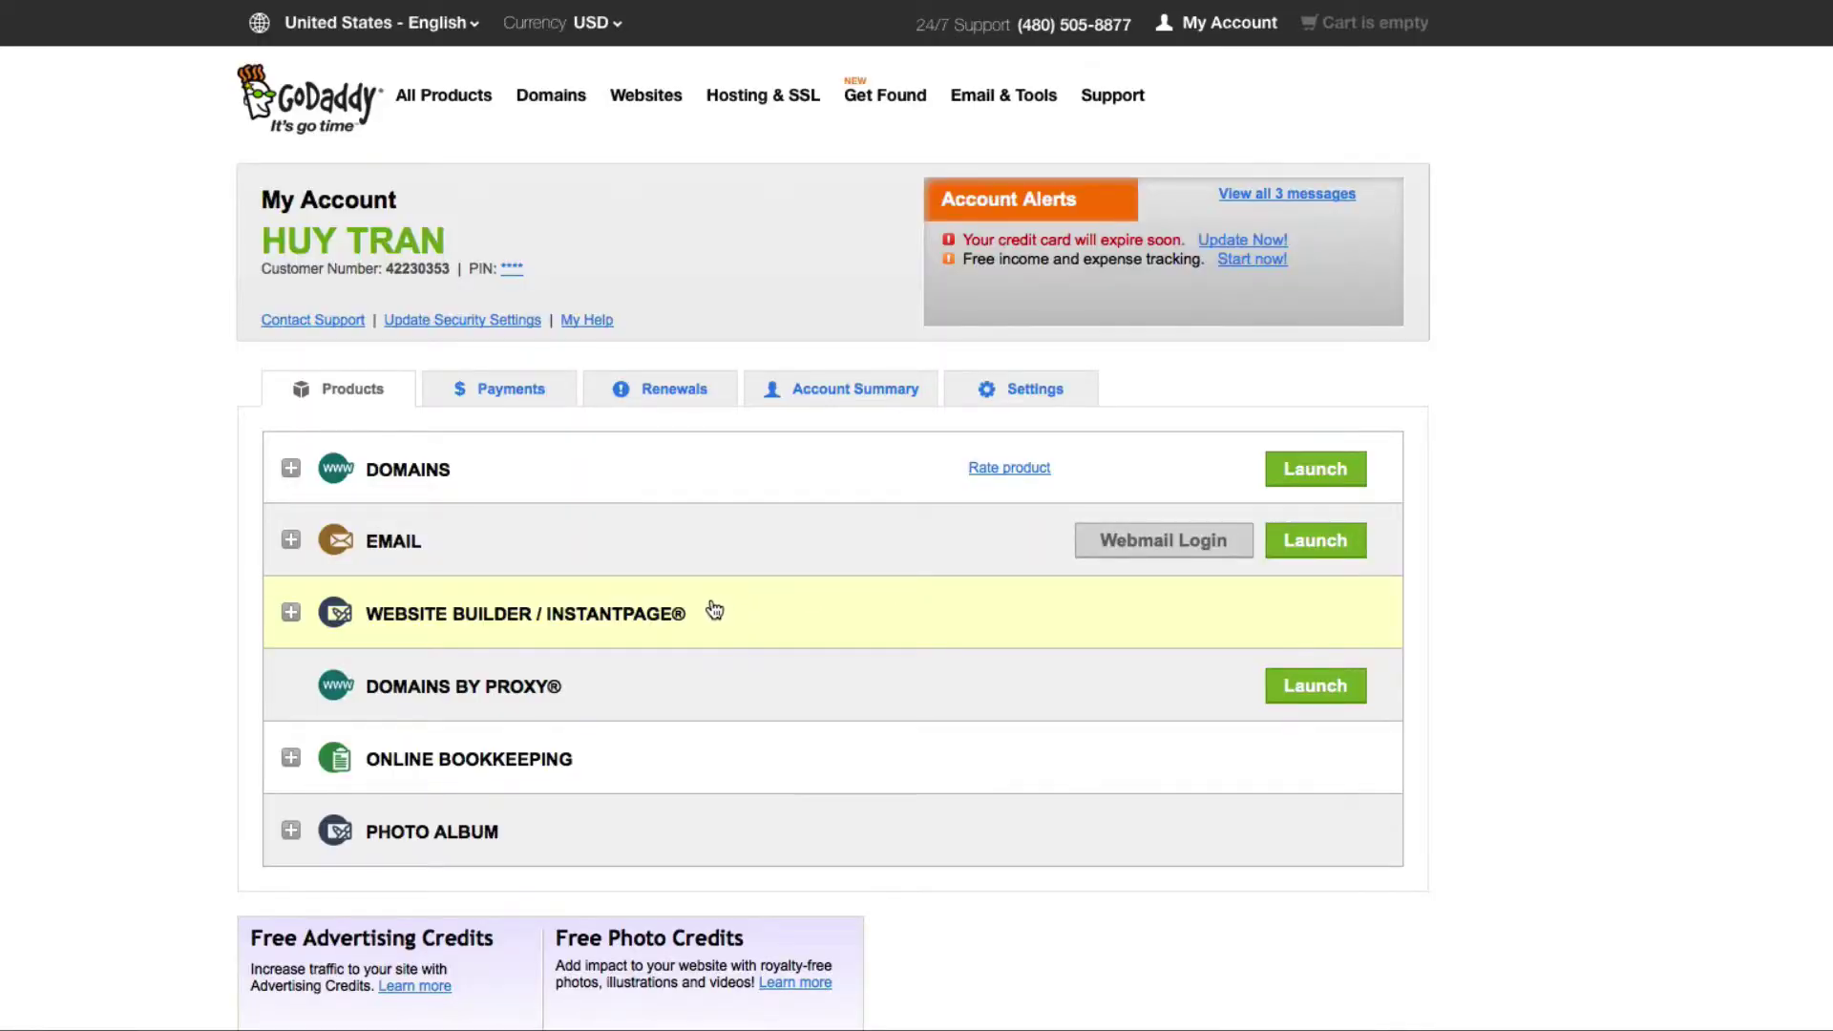
Step: Open marketingaccesspass.net from page 2 of the domains list and view its forwarding settings
click(291, 469)
scroll(588, 535, down, 5)
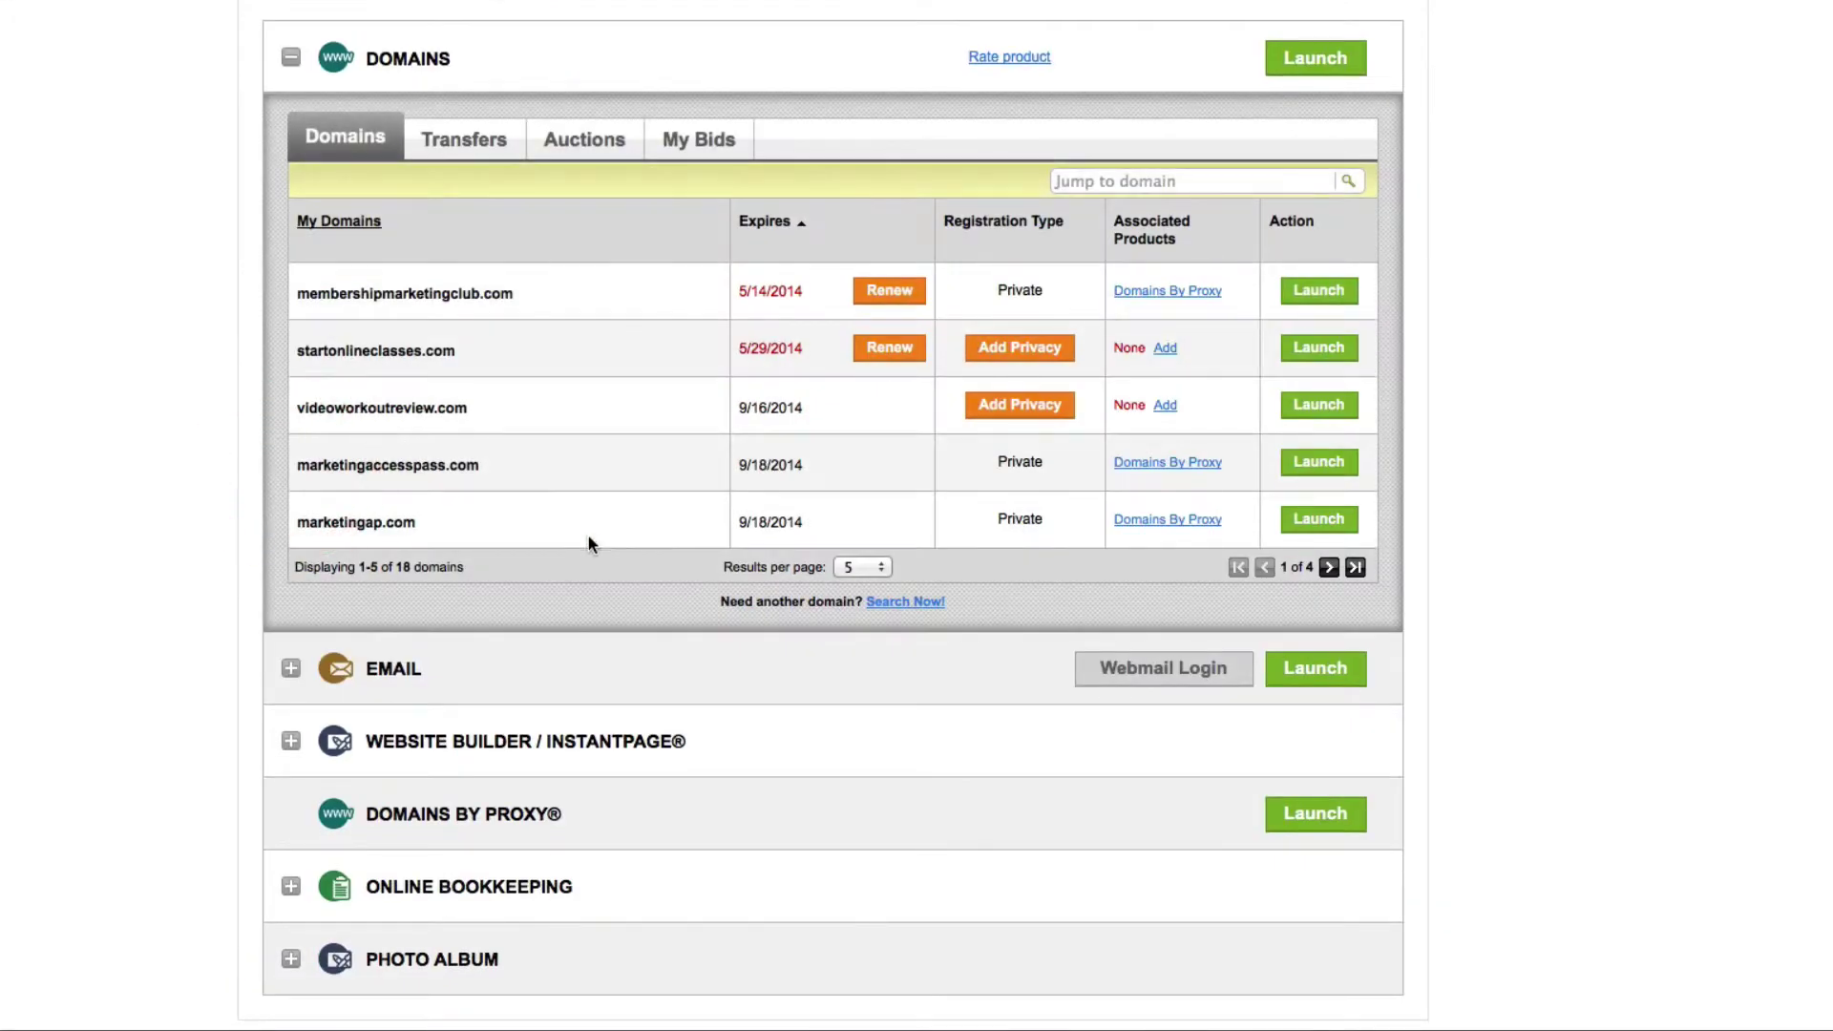
scroll(676, 483, down, 1)
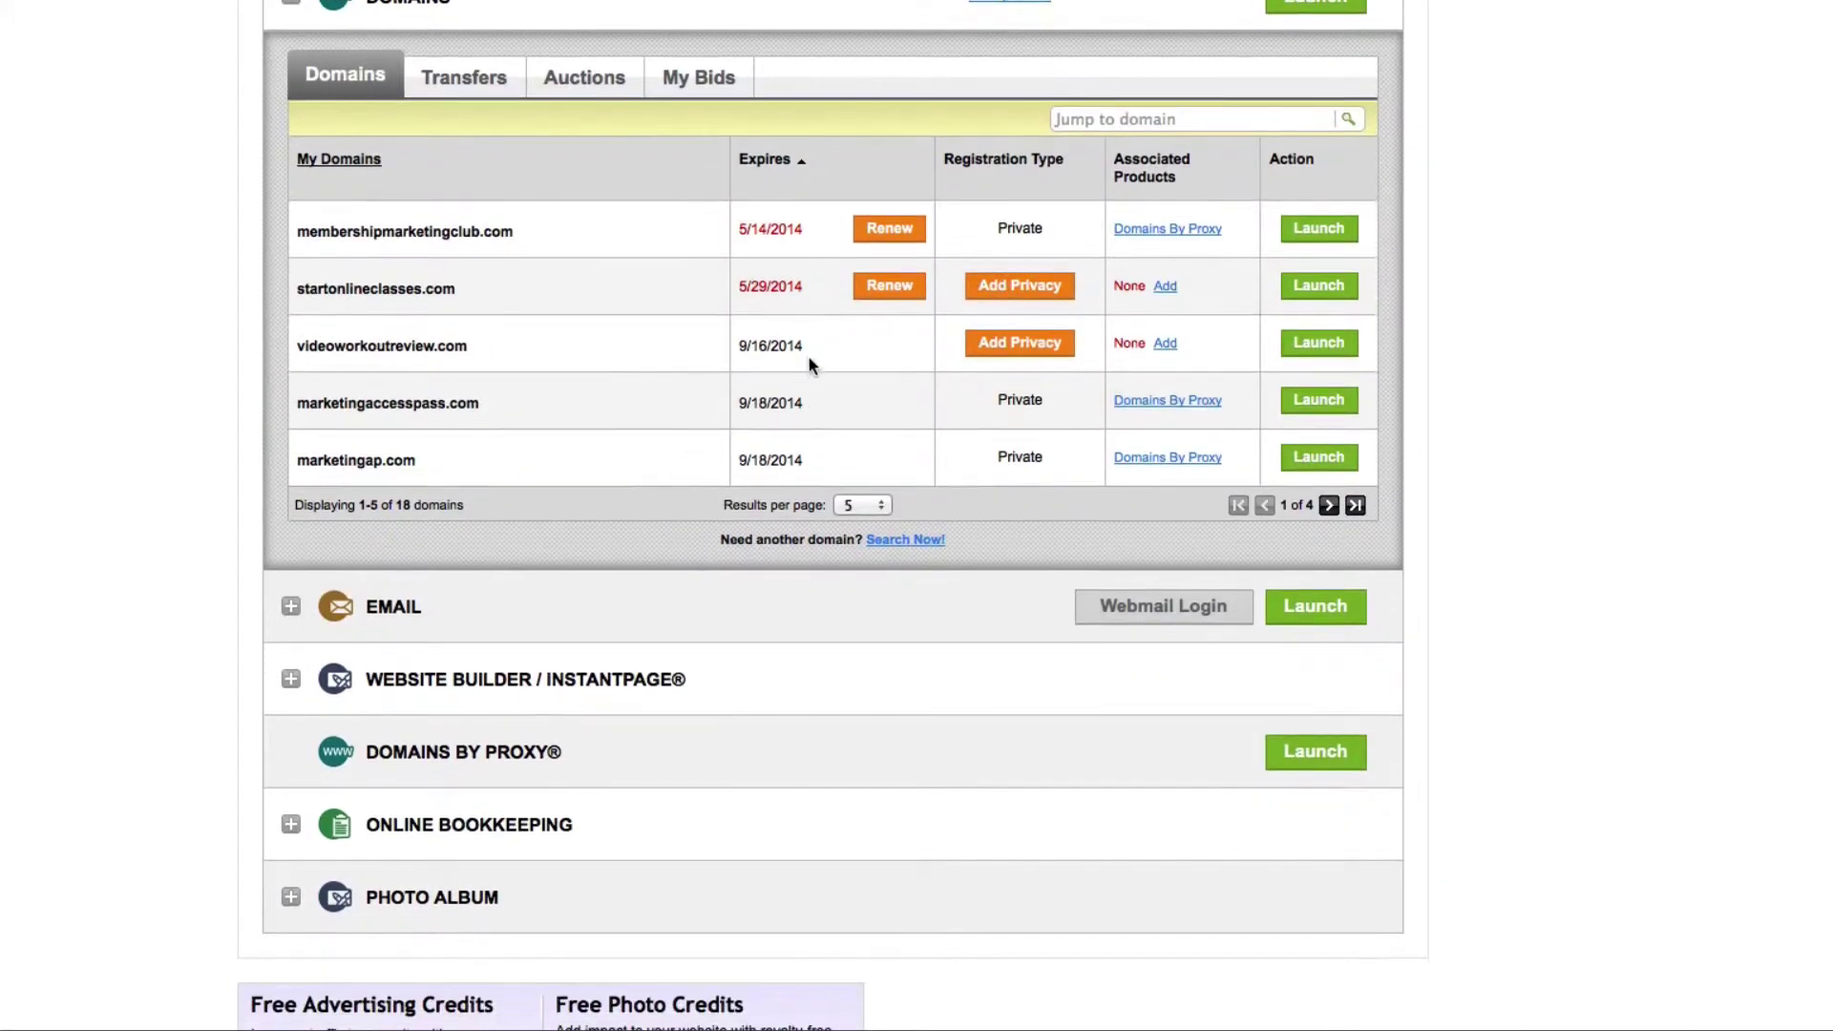
scroll(827, 442, up, 2)
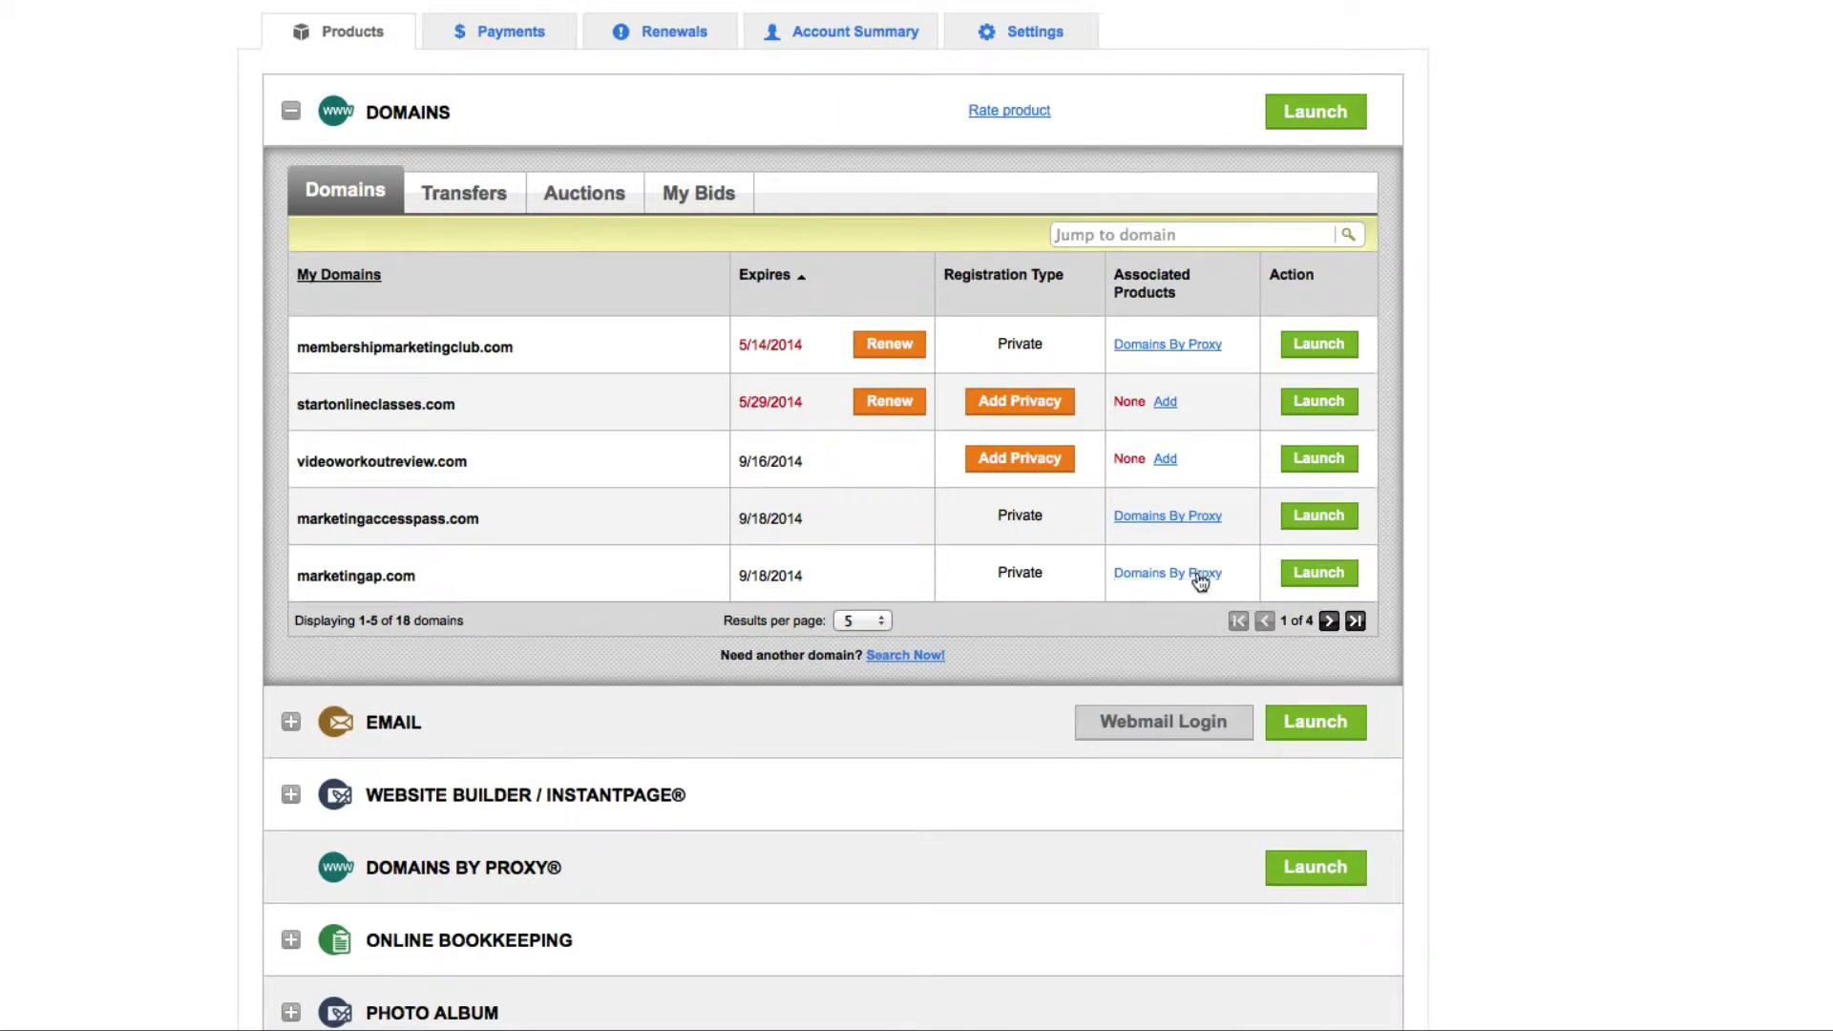
click(1328, 623)
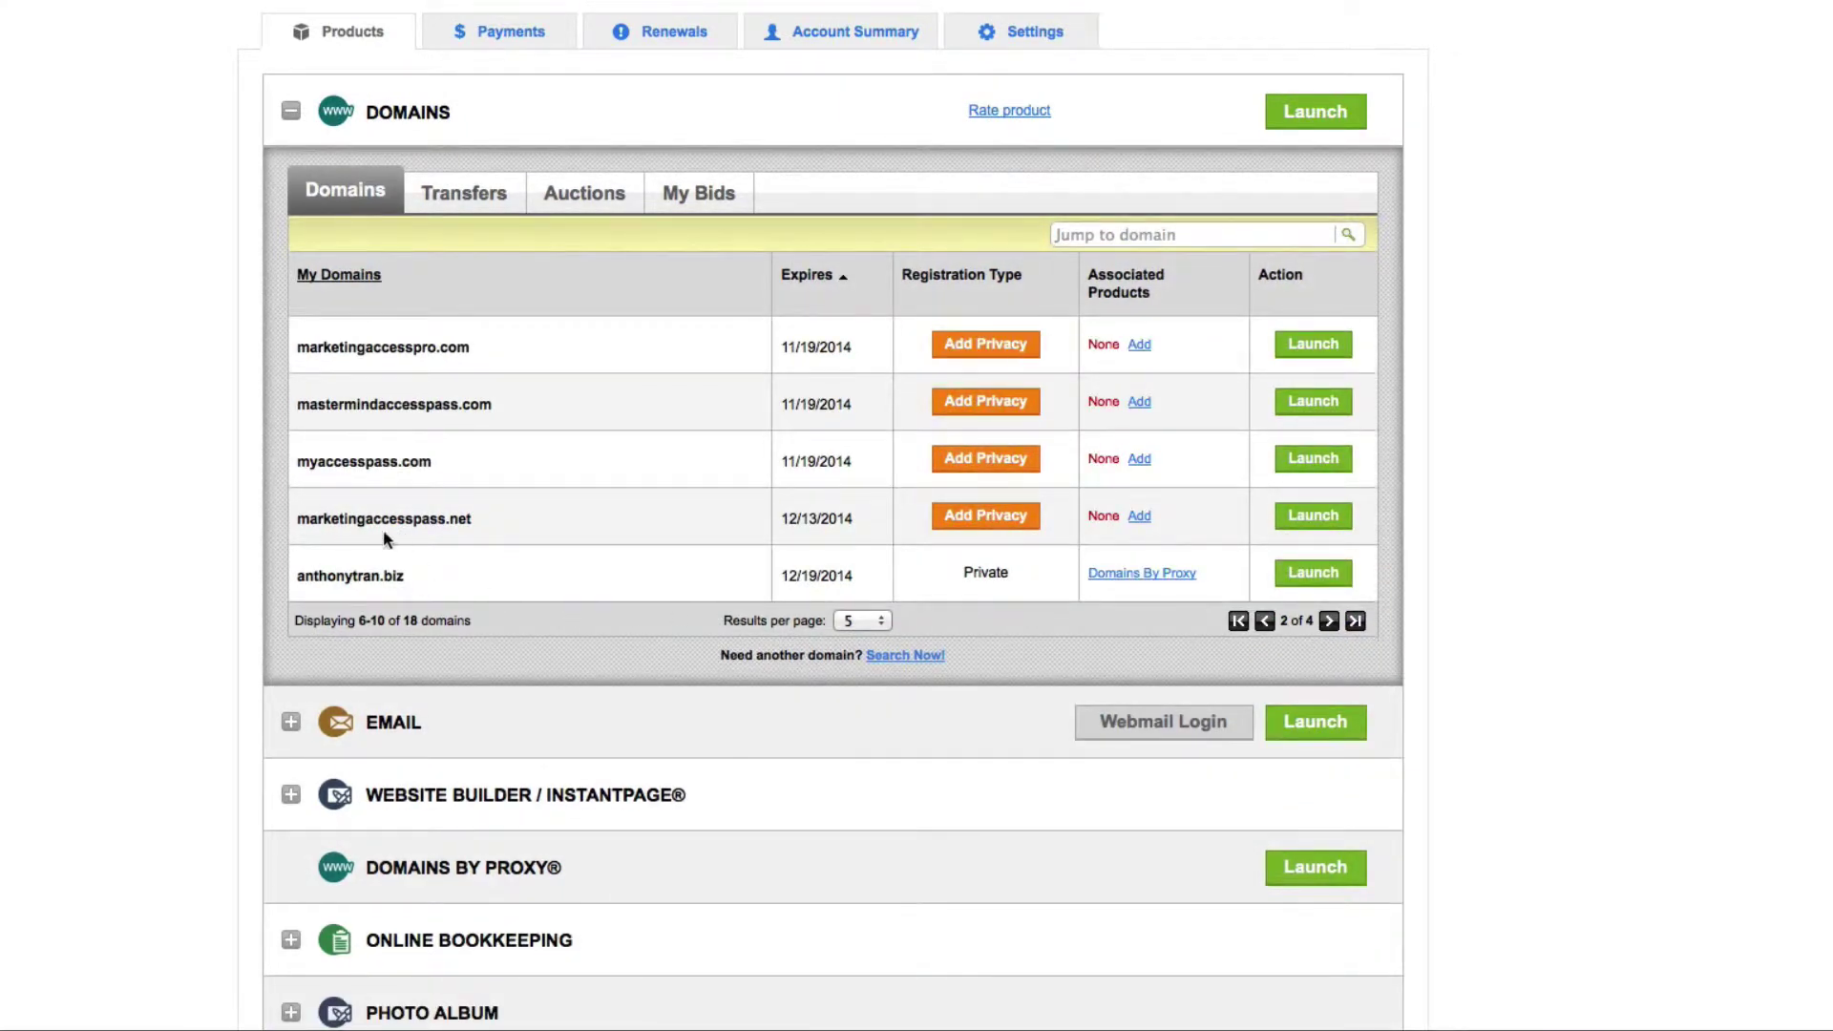
click(1305, 528)
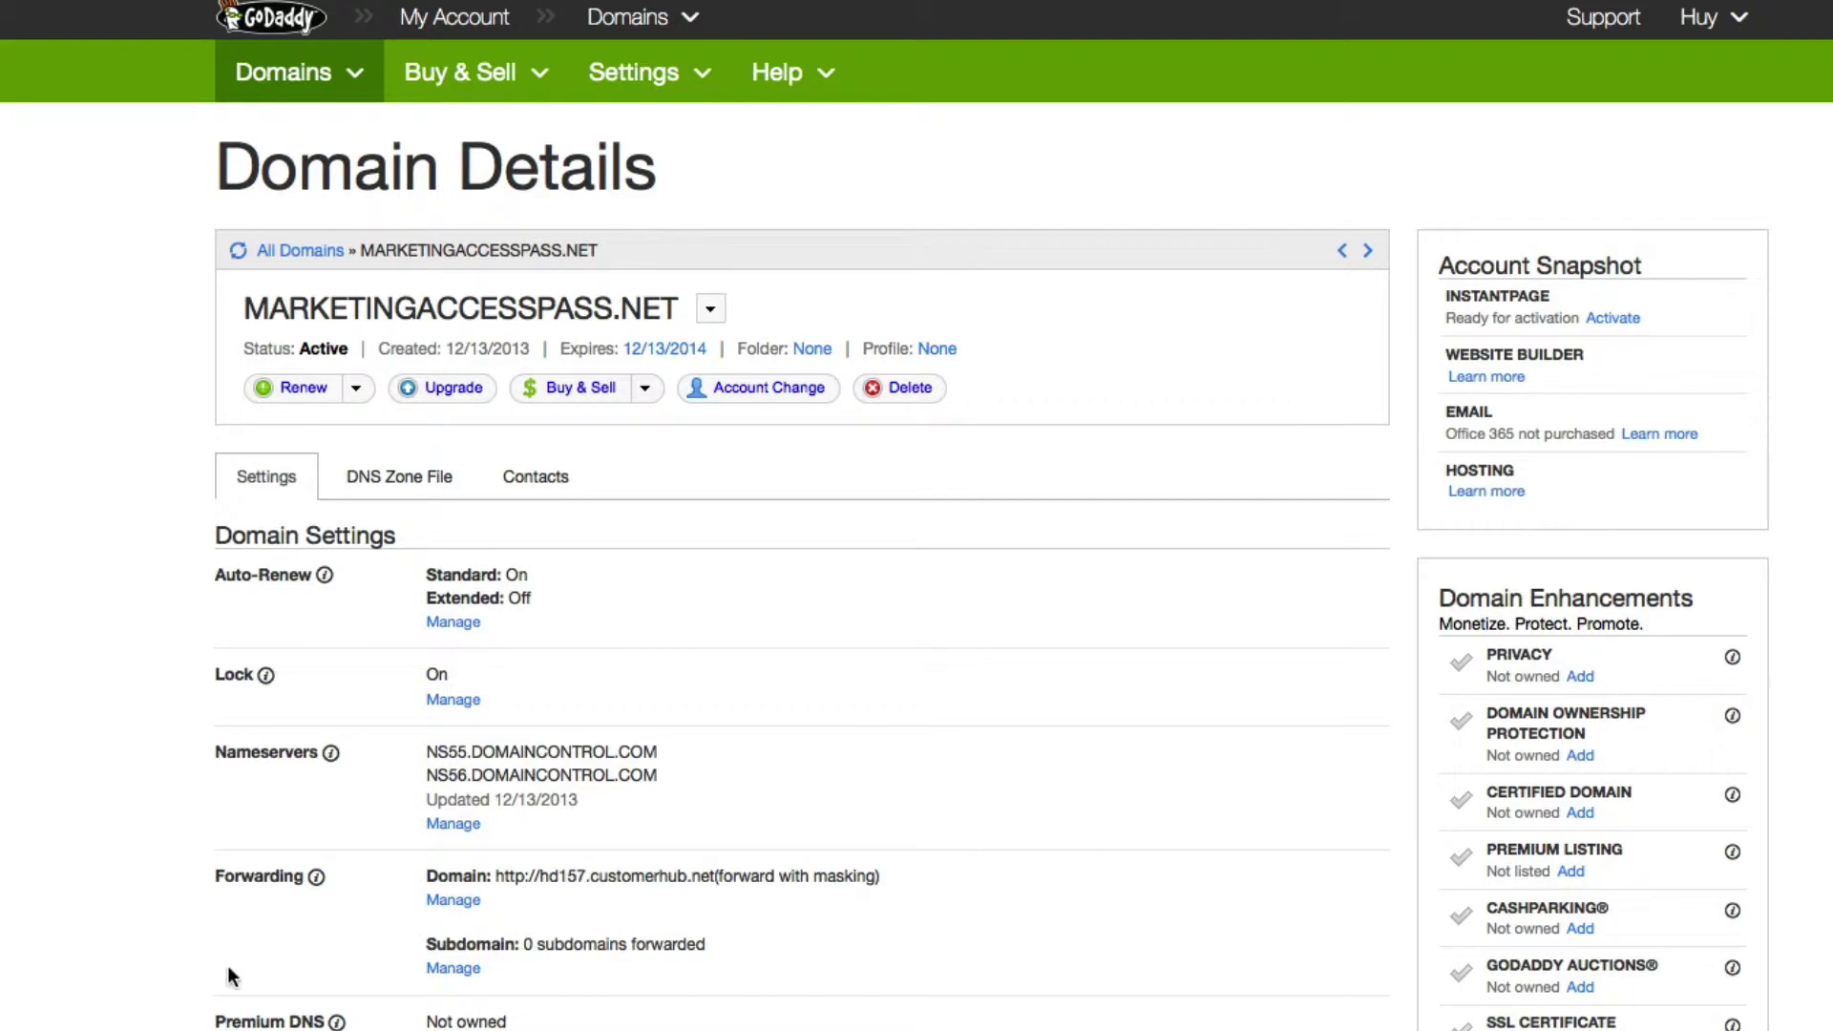
click(454, 901)
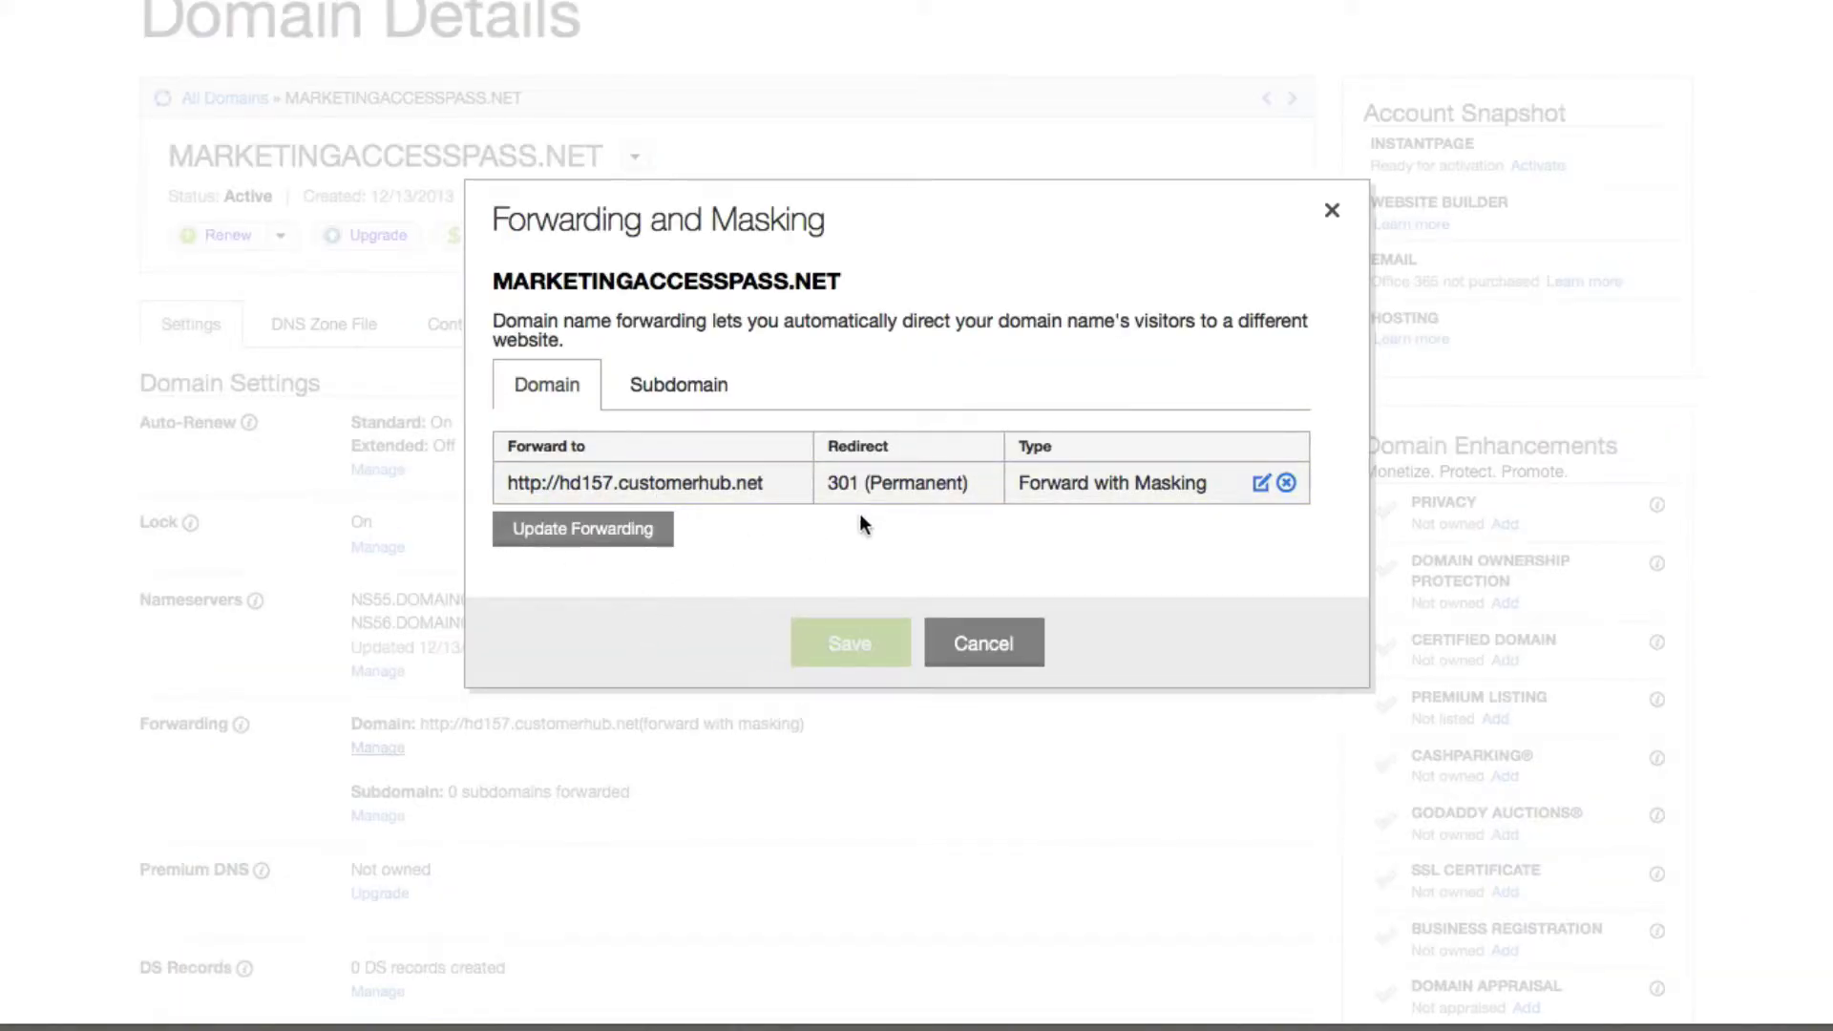
Step: Edit the existing 301 masked forwarding entry to hd157.customerhub.net
click(1260, 485)
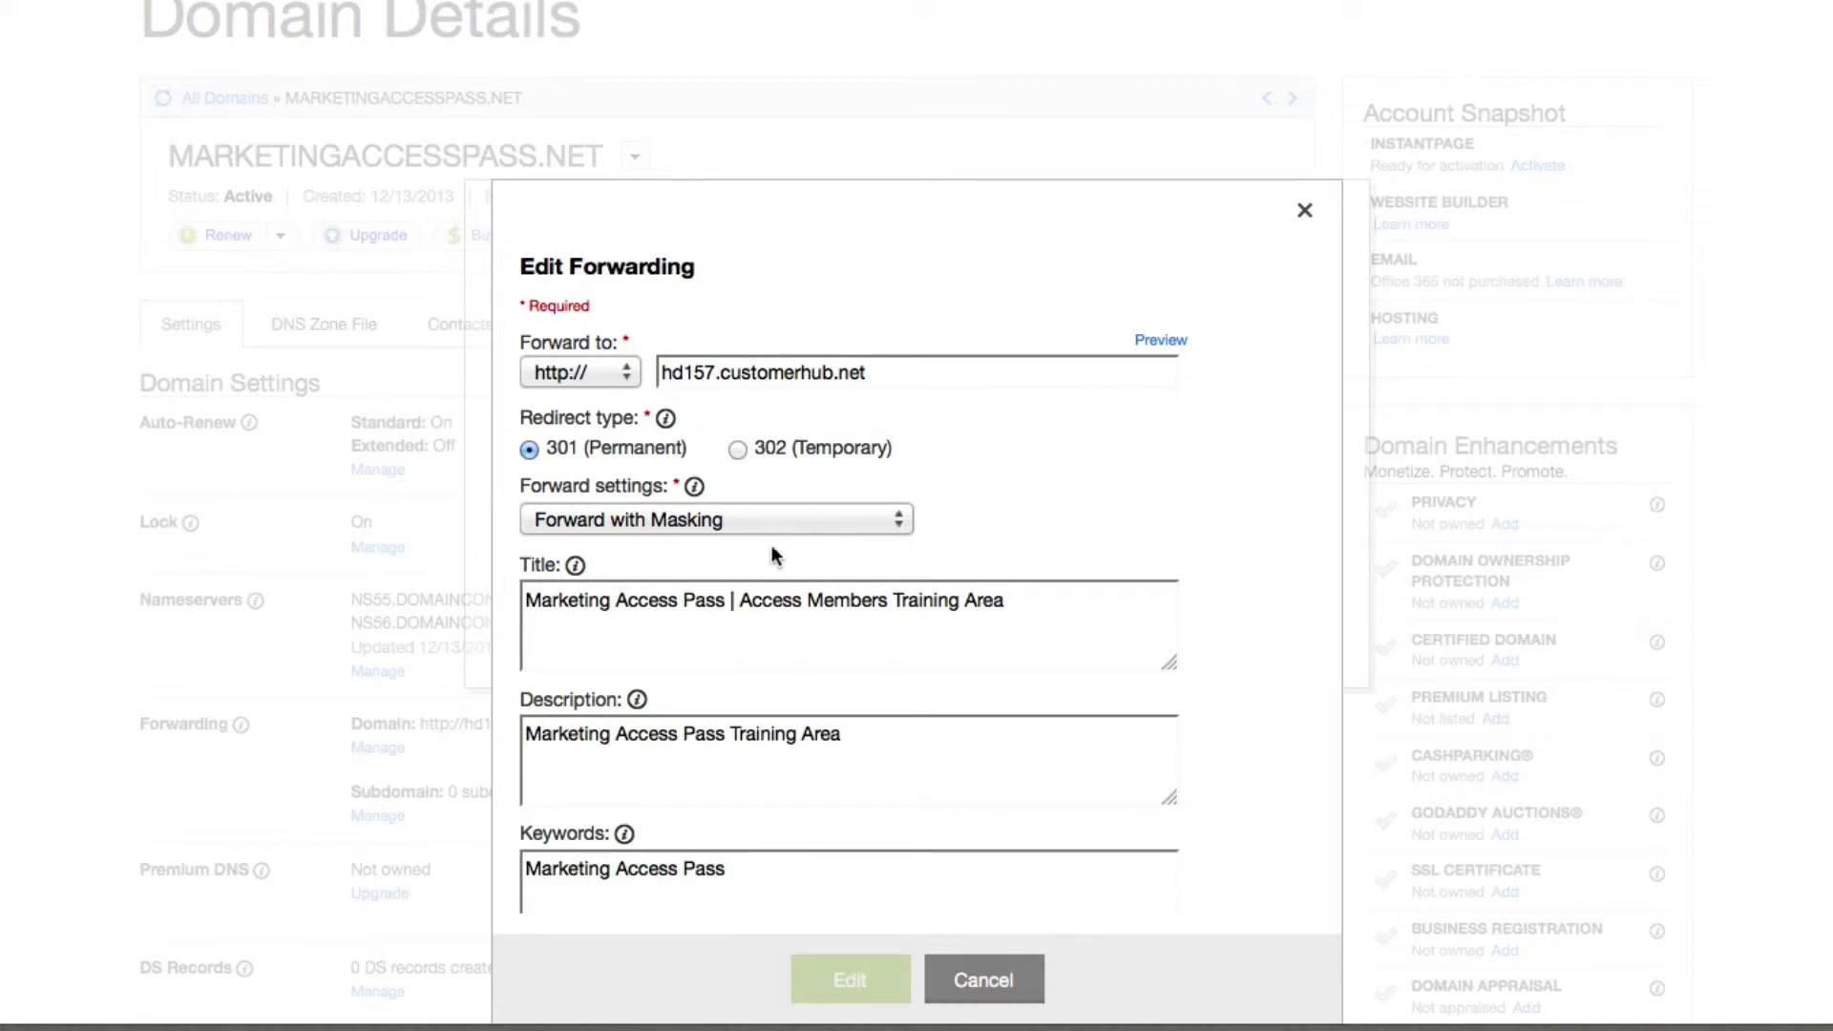
Step: Check the Forward with Masking type and hd157.customerhub.net address, then close the form unchanged
click(706, 522)
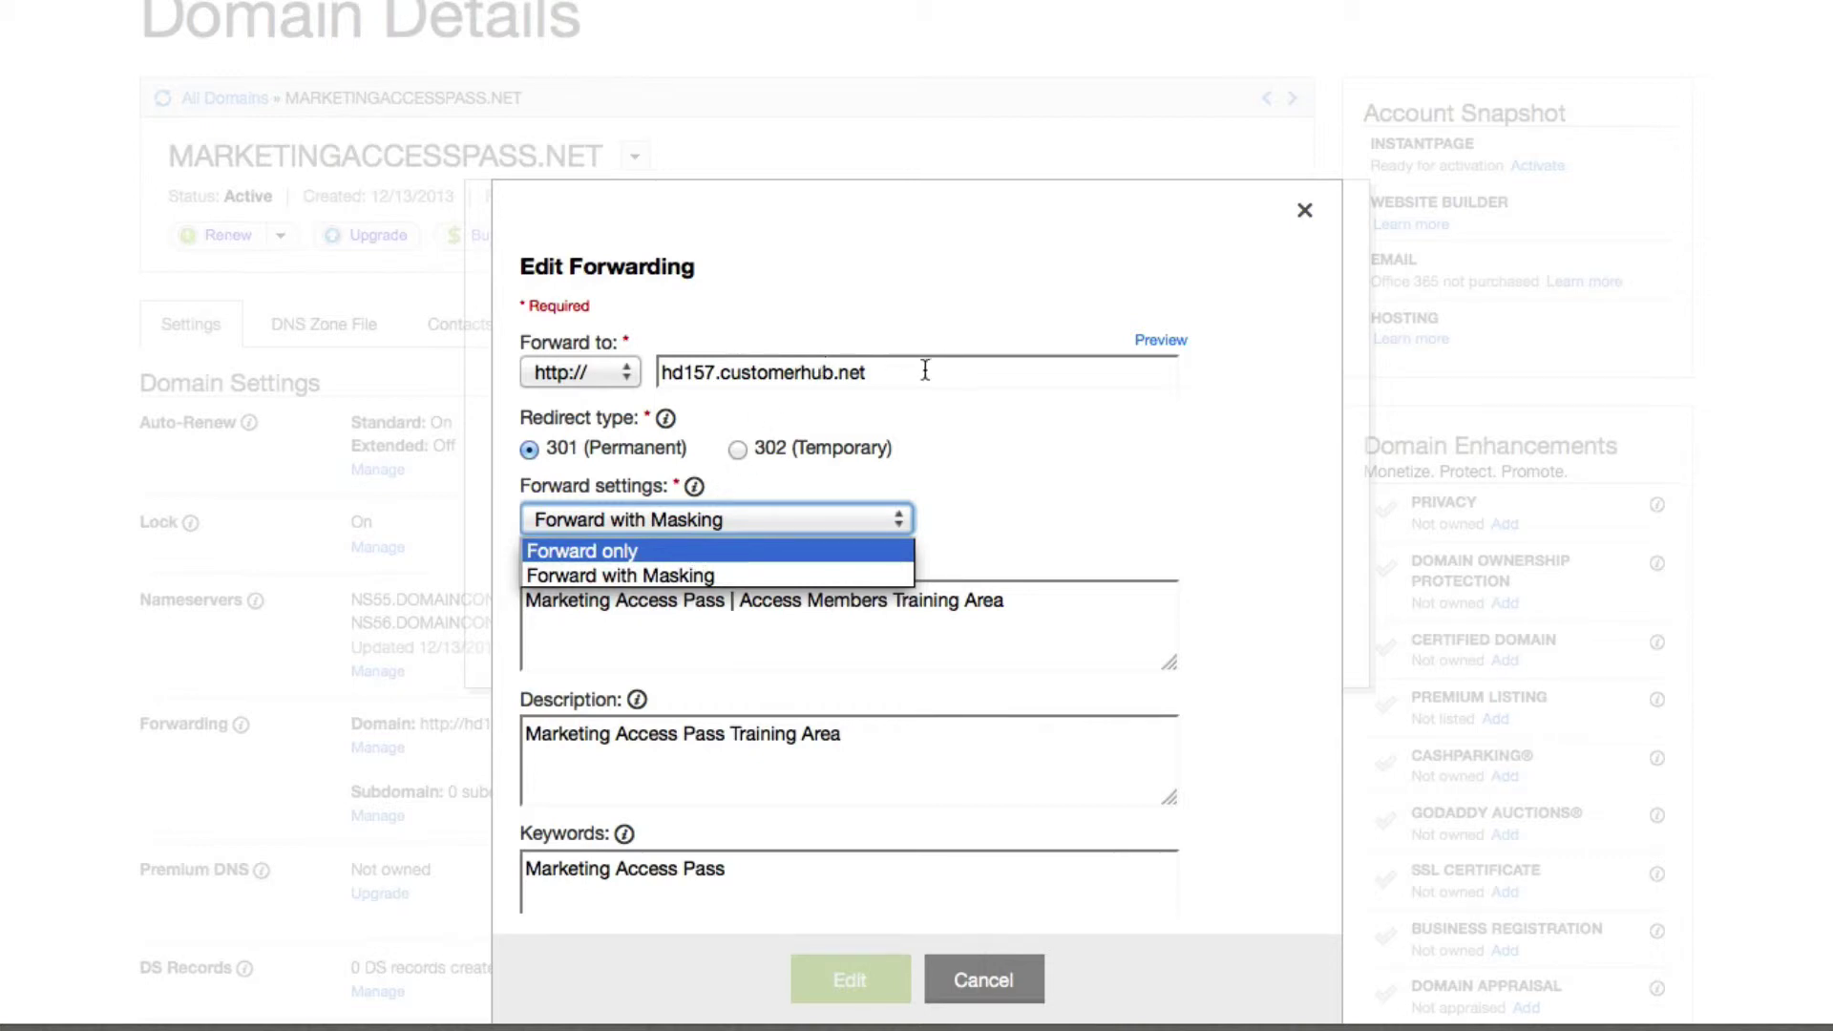
click(544, 381)
drag(865, 374, 659, 375)
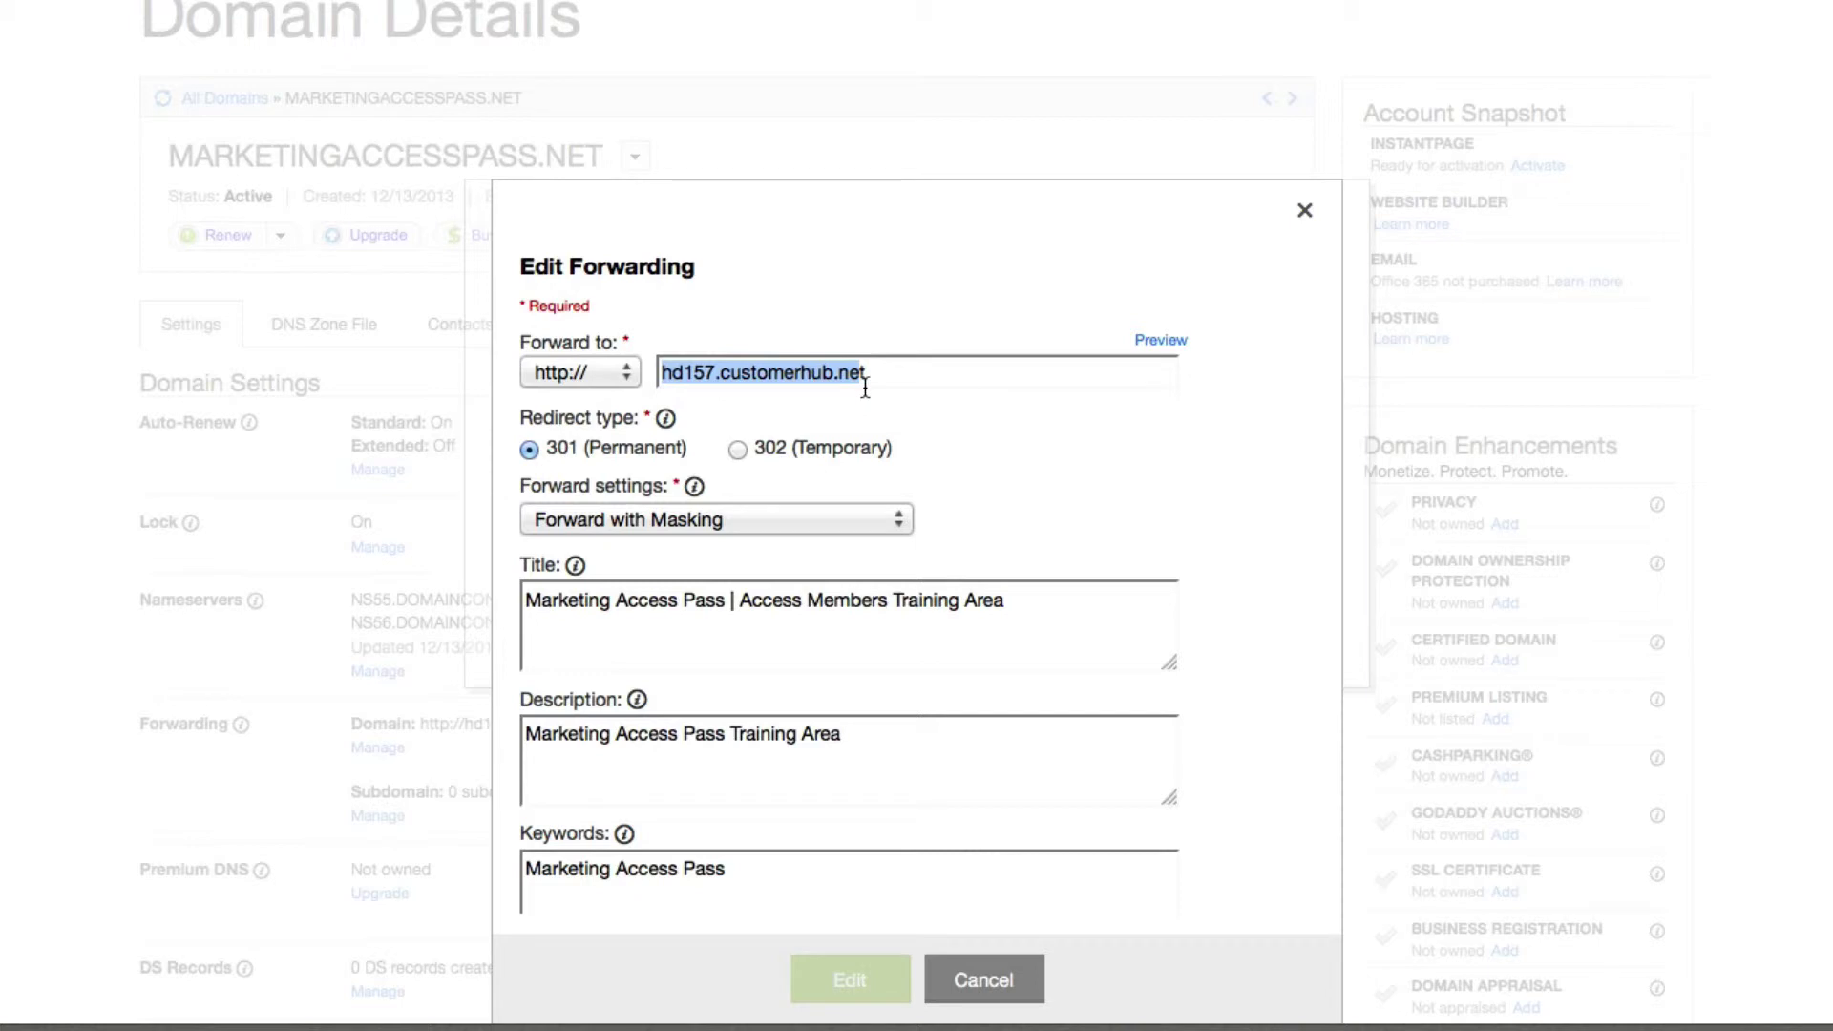
click(689, 518)
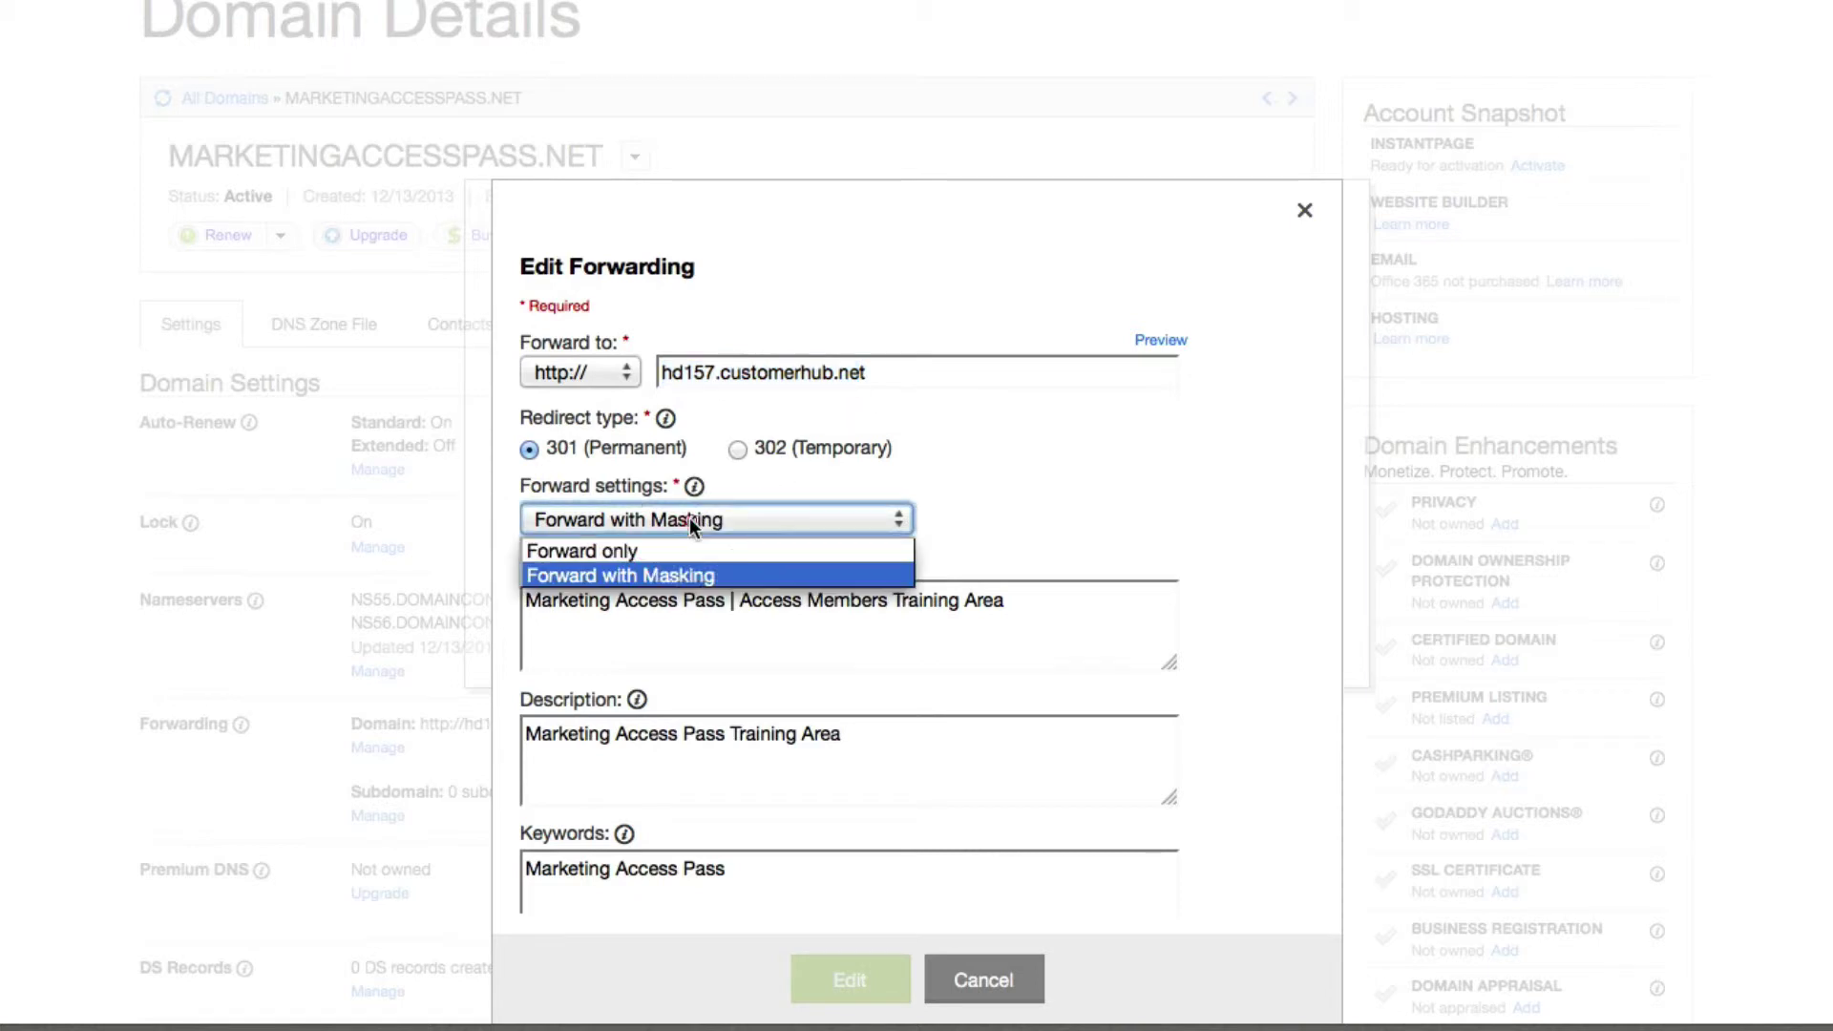
click(647, 571)
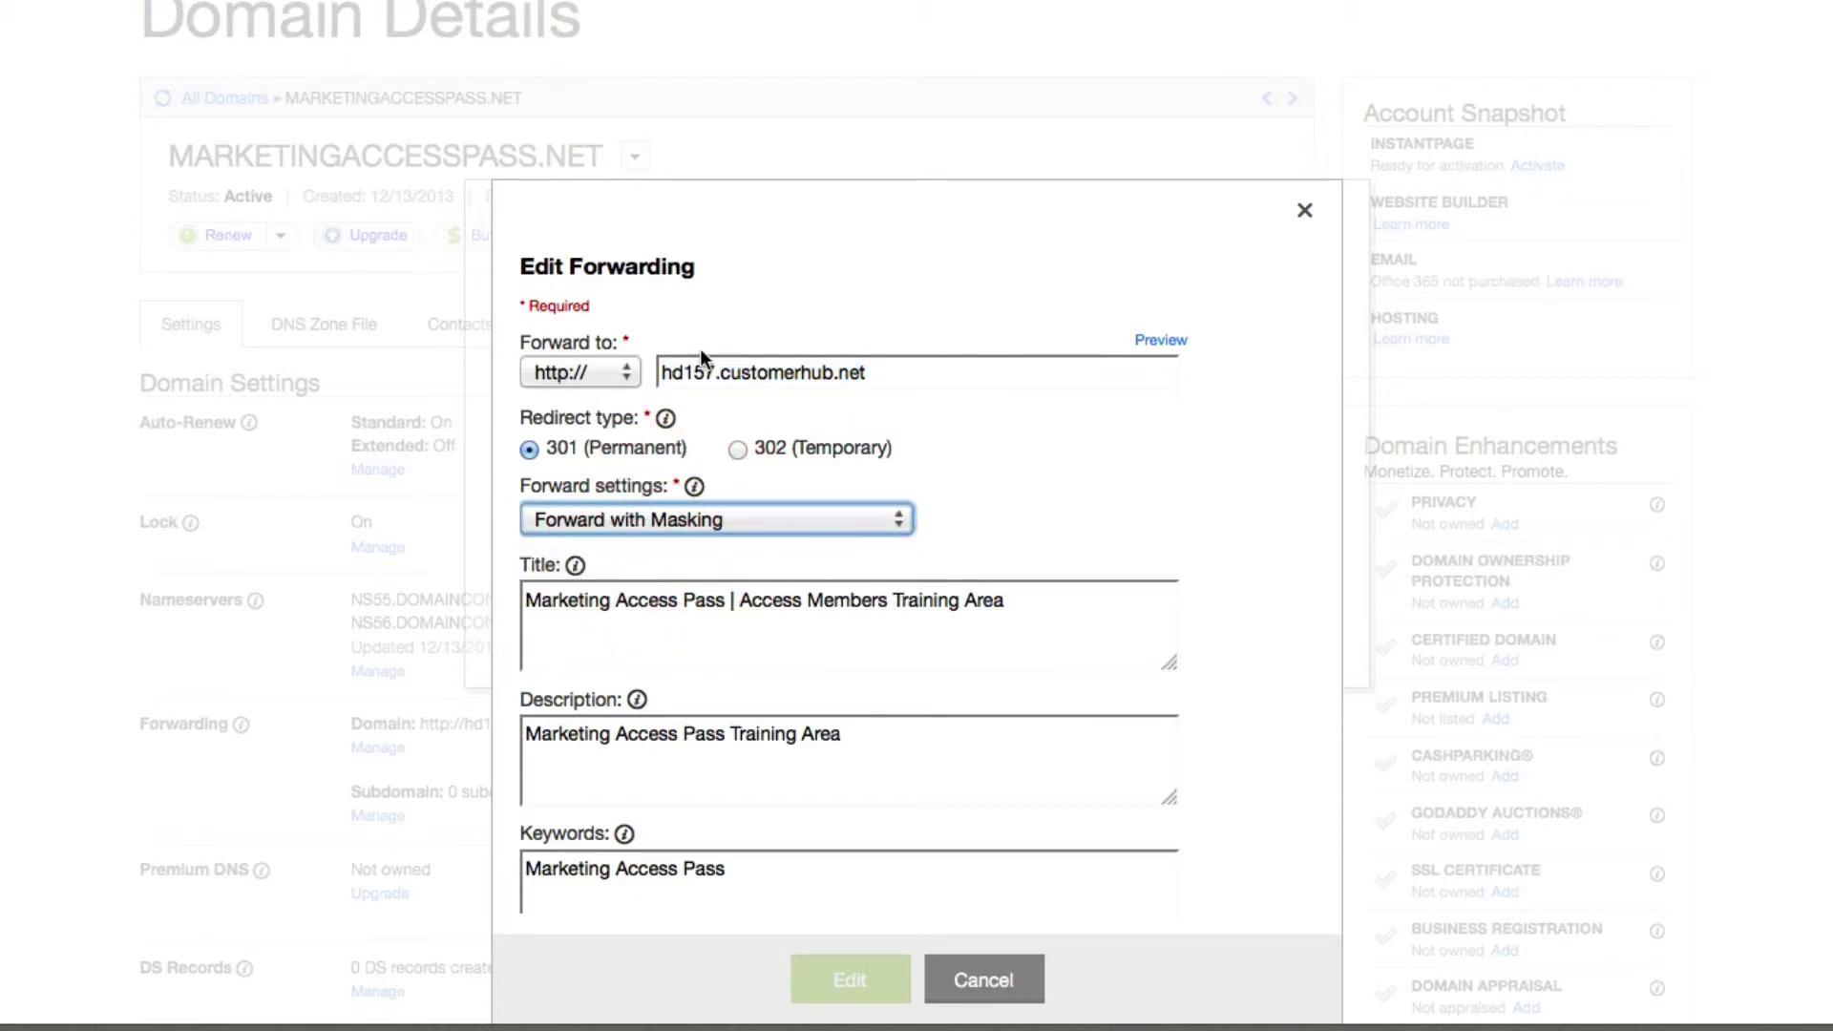
drag(888, 372, 613, 372)
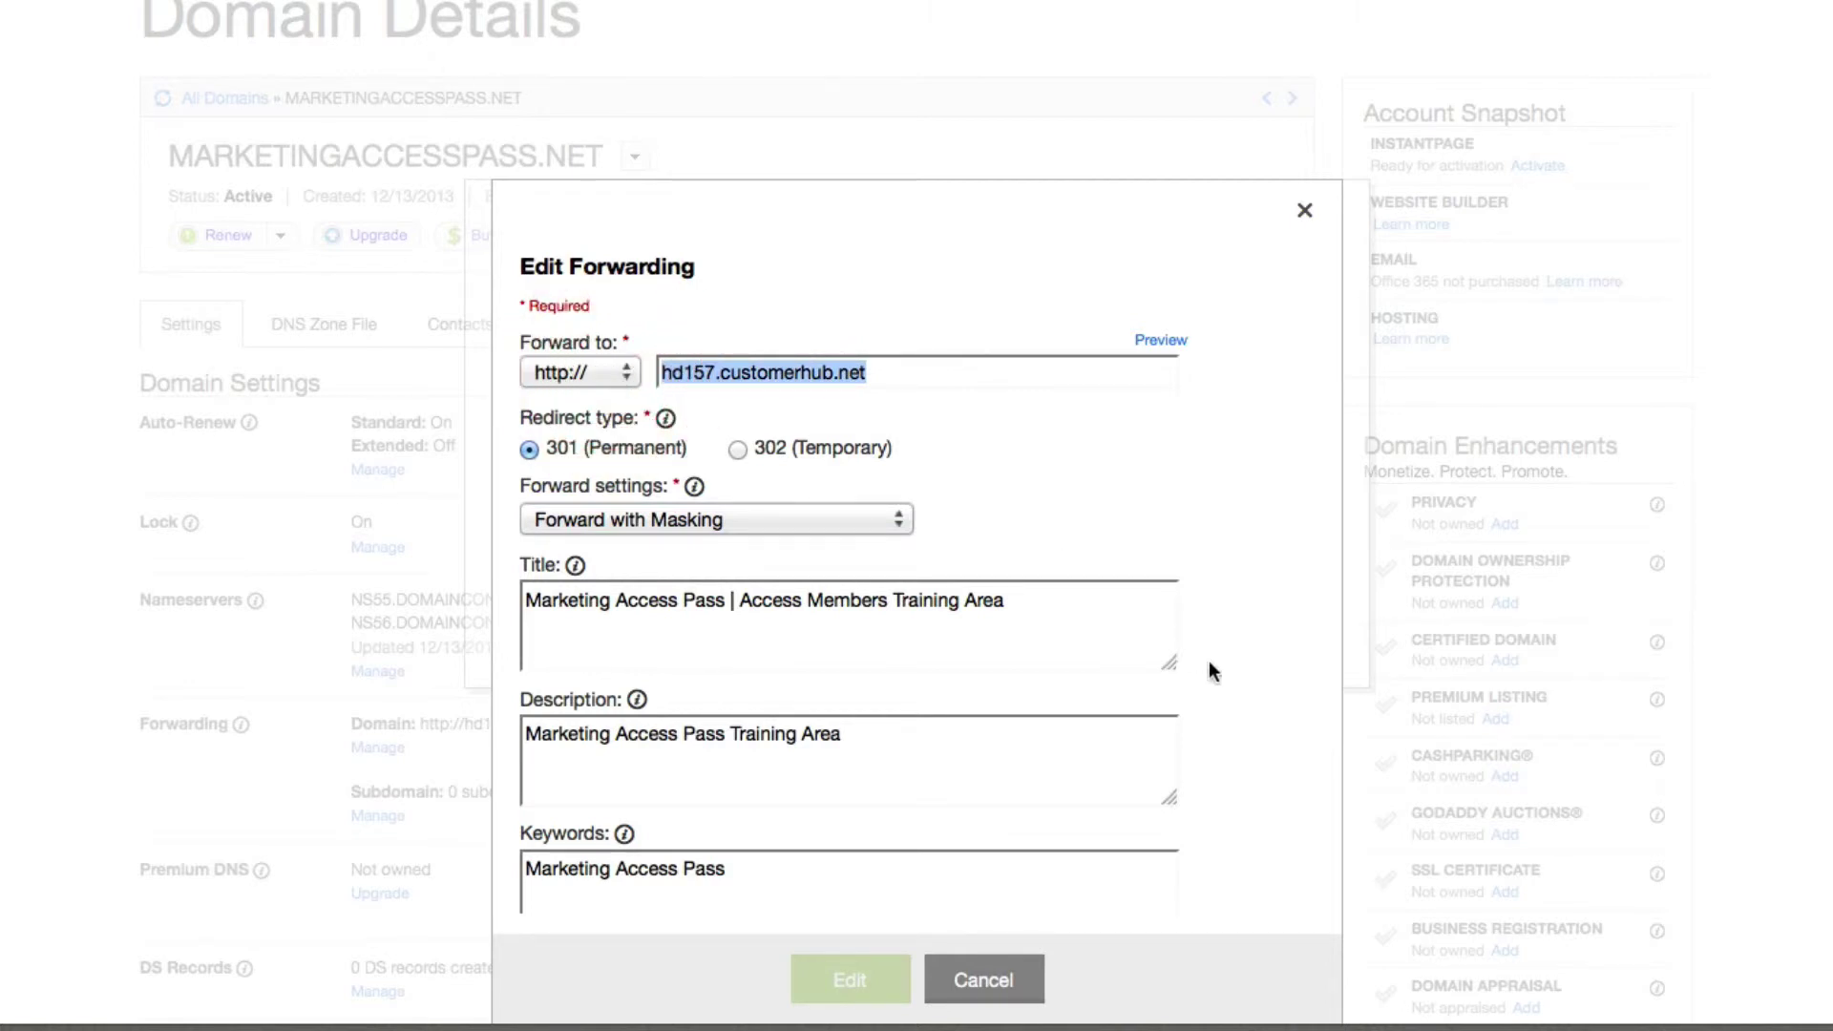
scroll(1099, 700, down, 2)
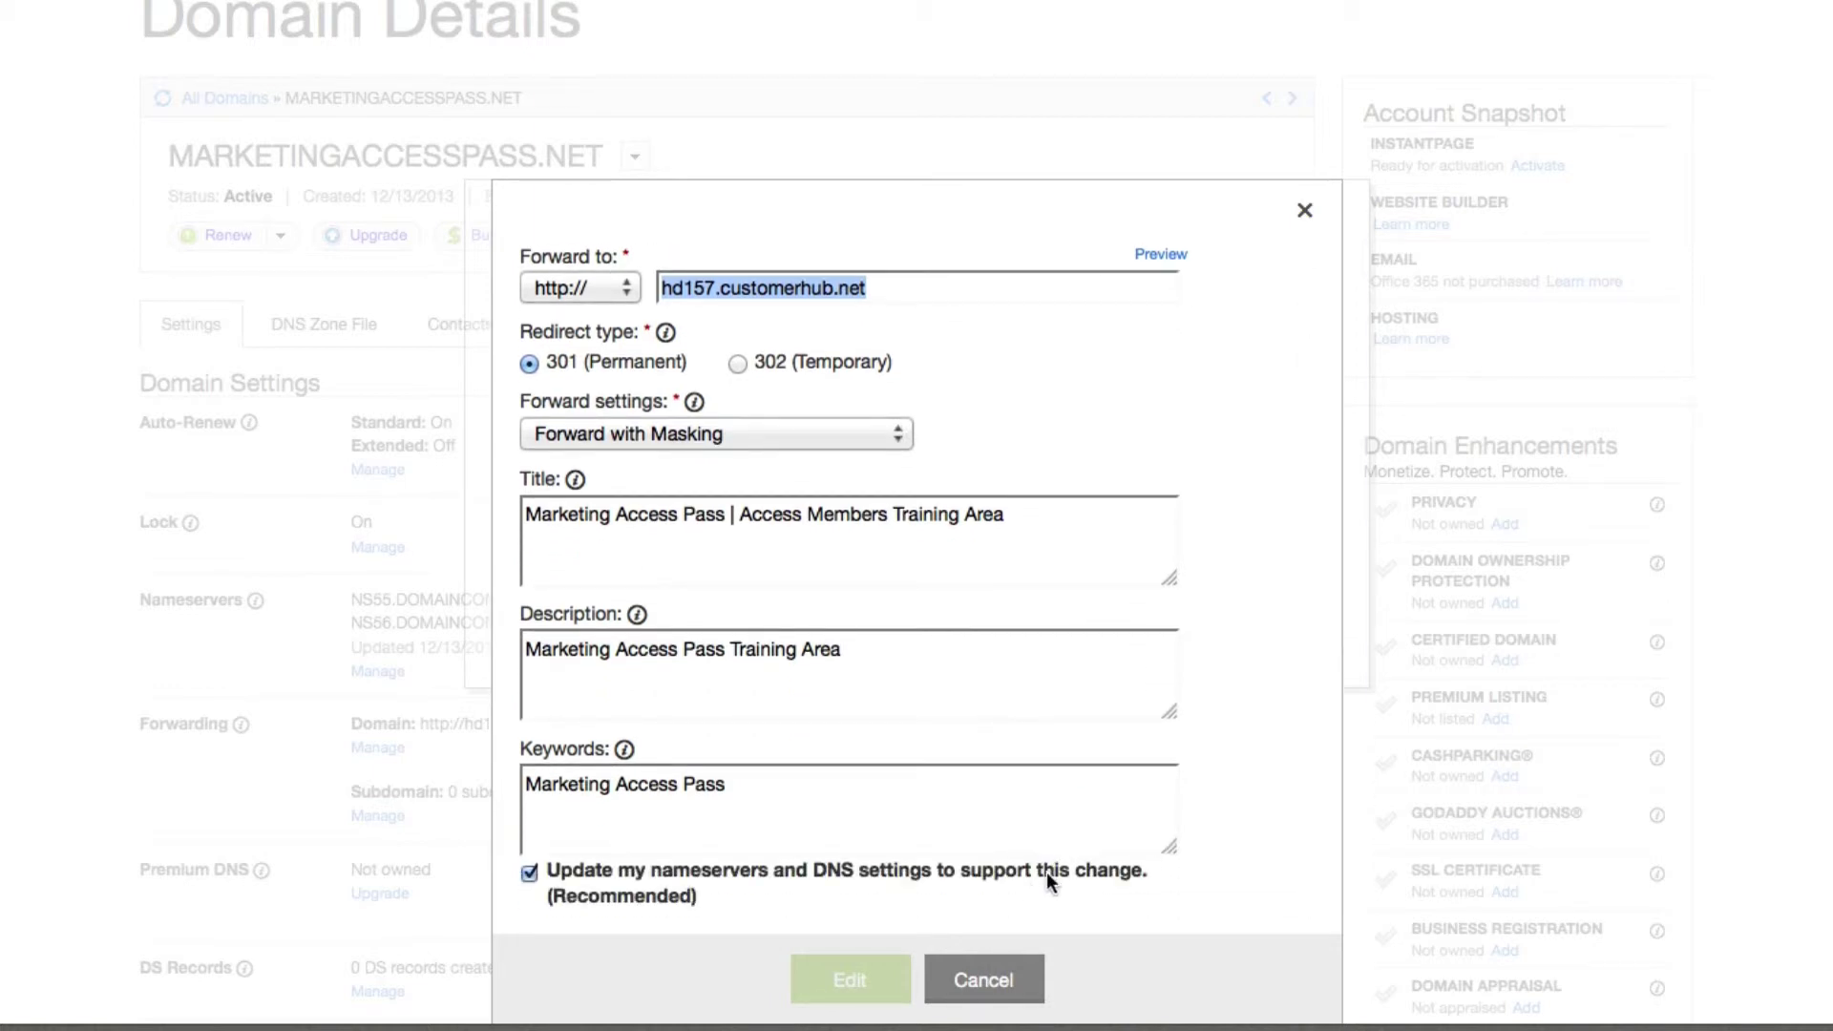
click(1304, 210)
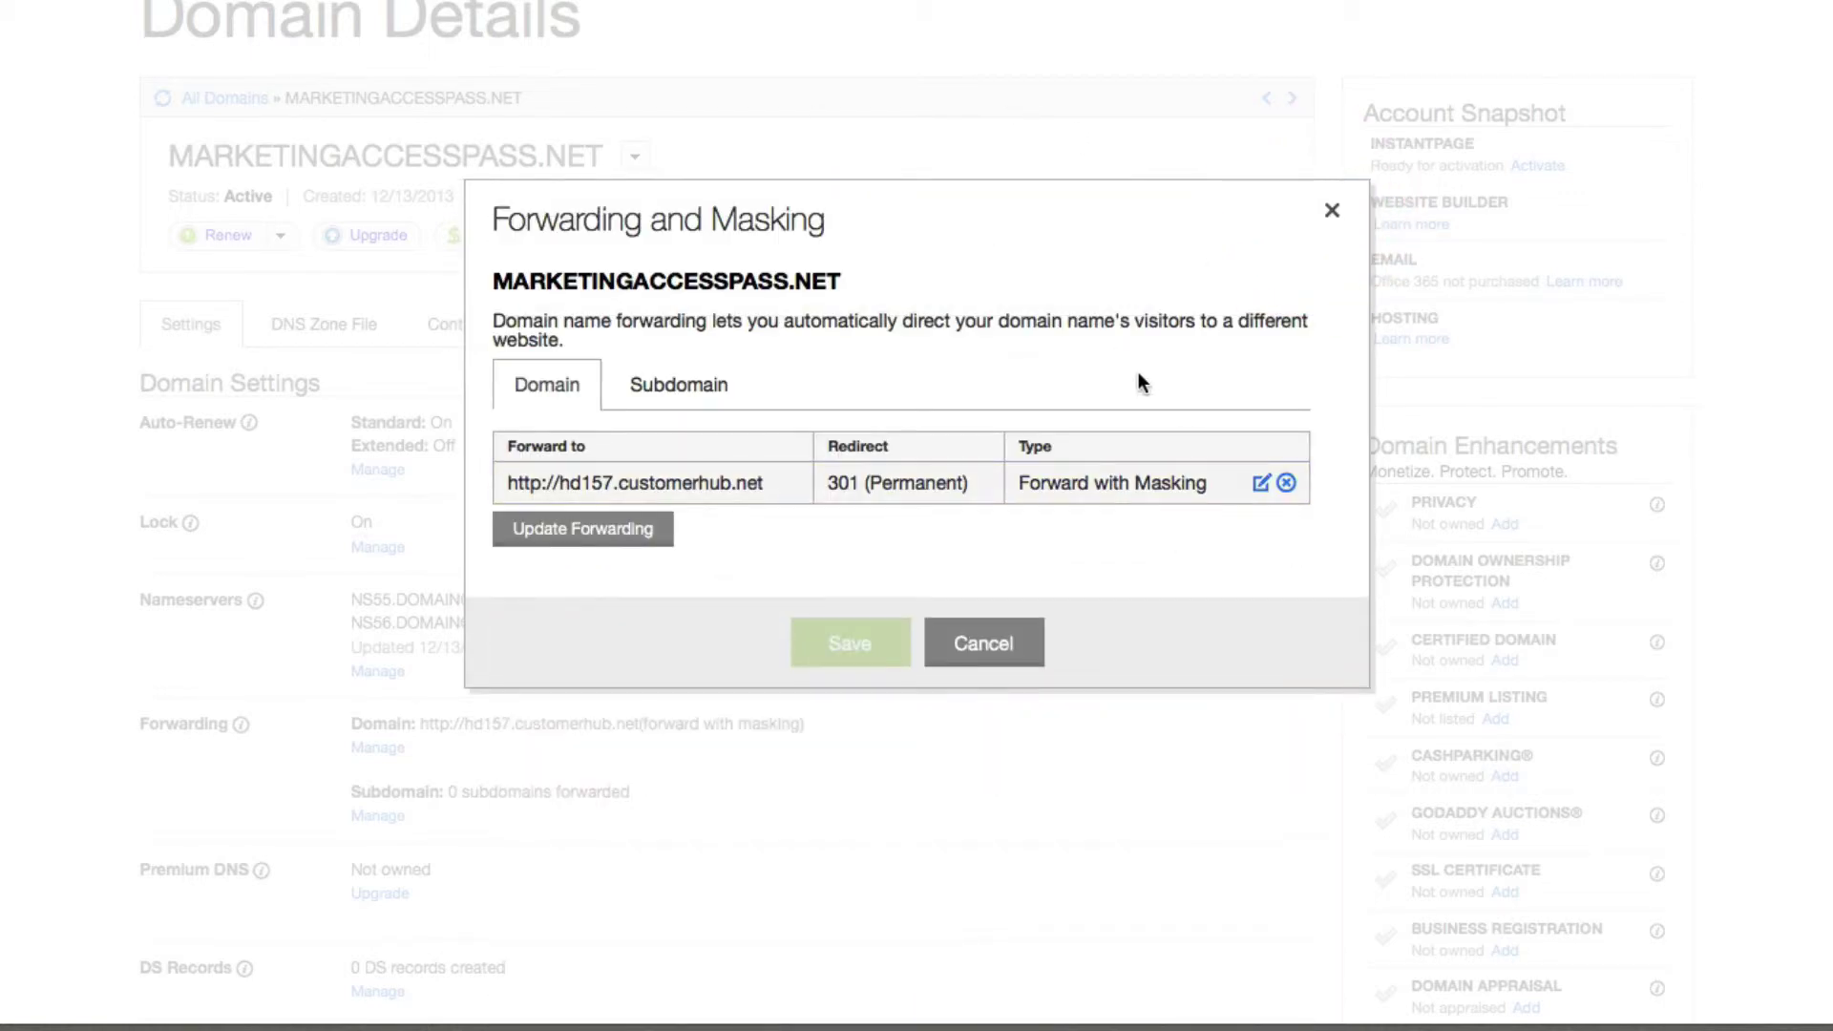
Step: Close the Forwarding and Masking dialog and return to the marketingaccesspass.net tab
click(1331, 210)
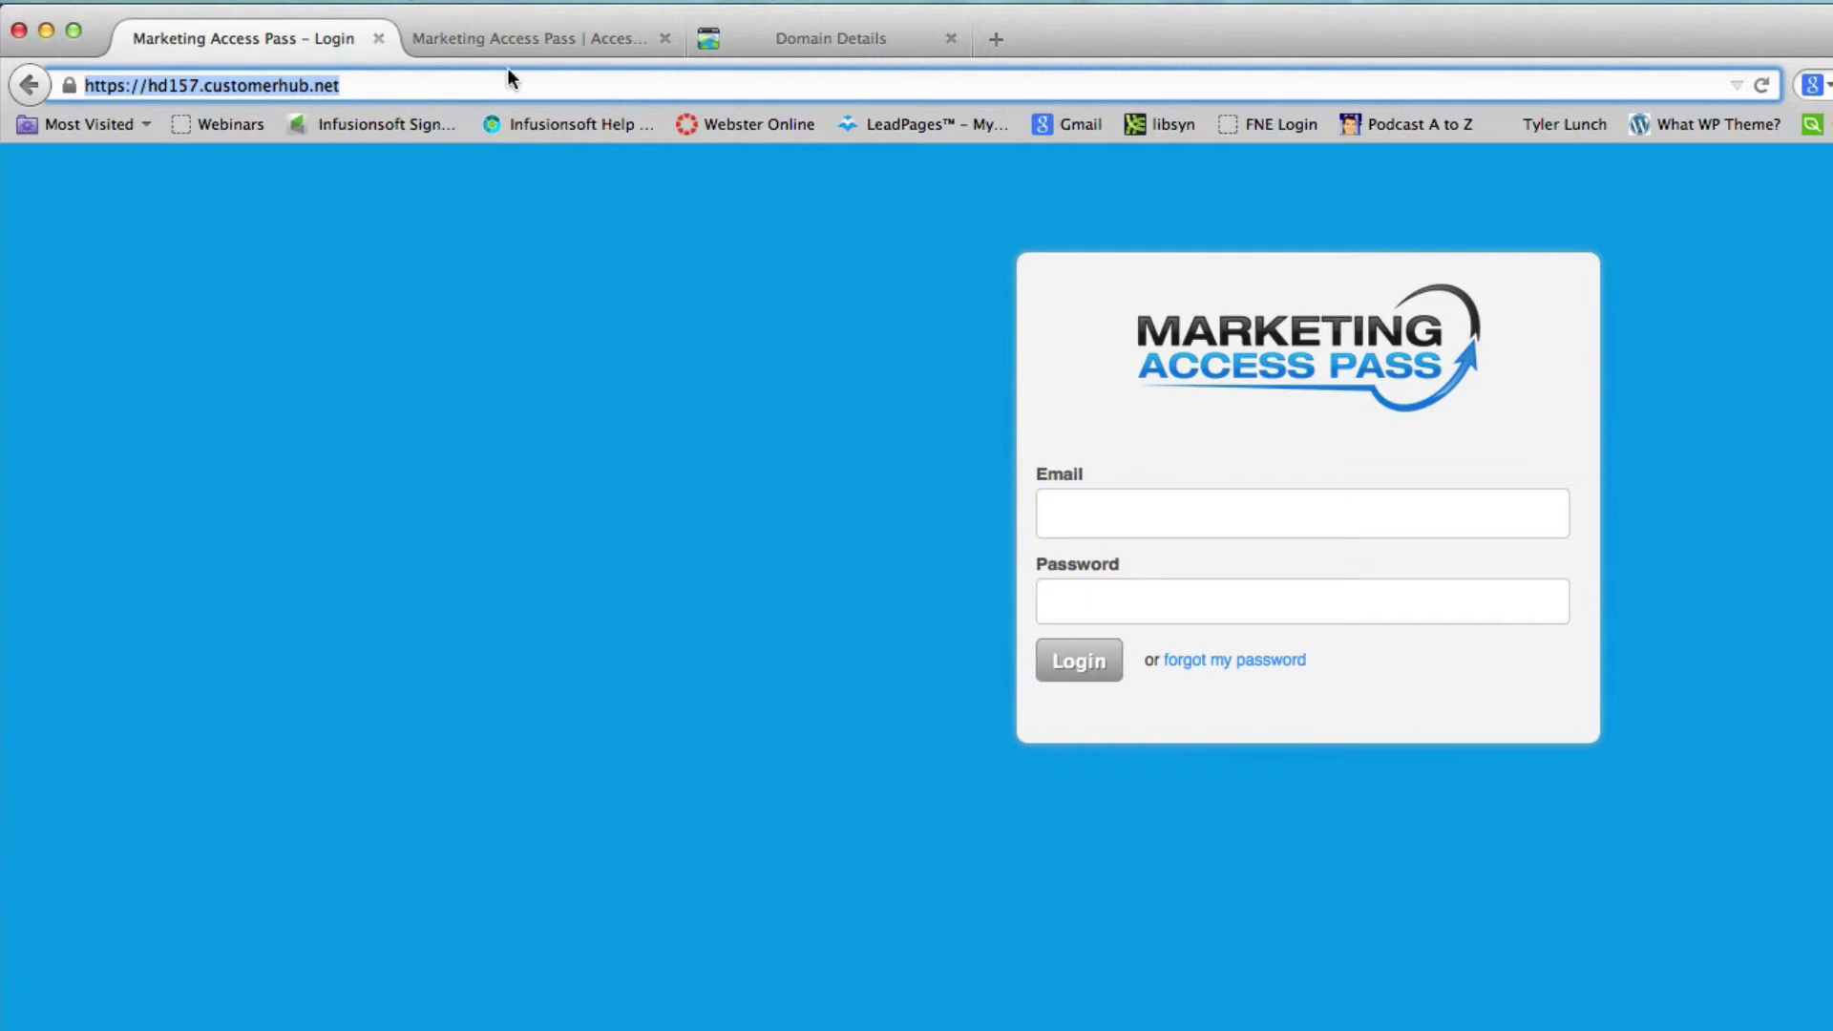
click(516, 44)
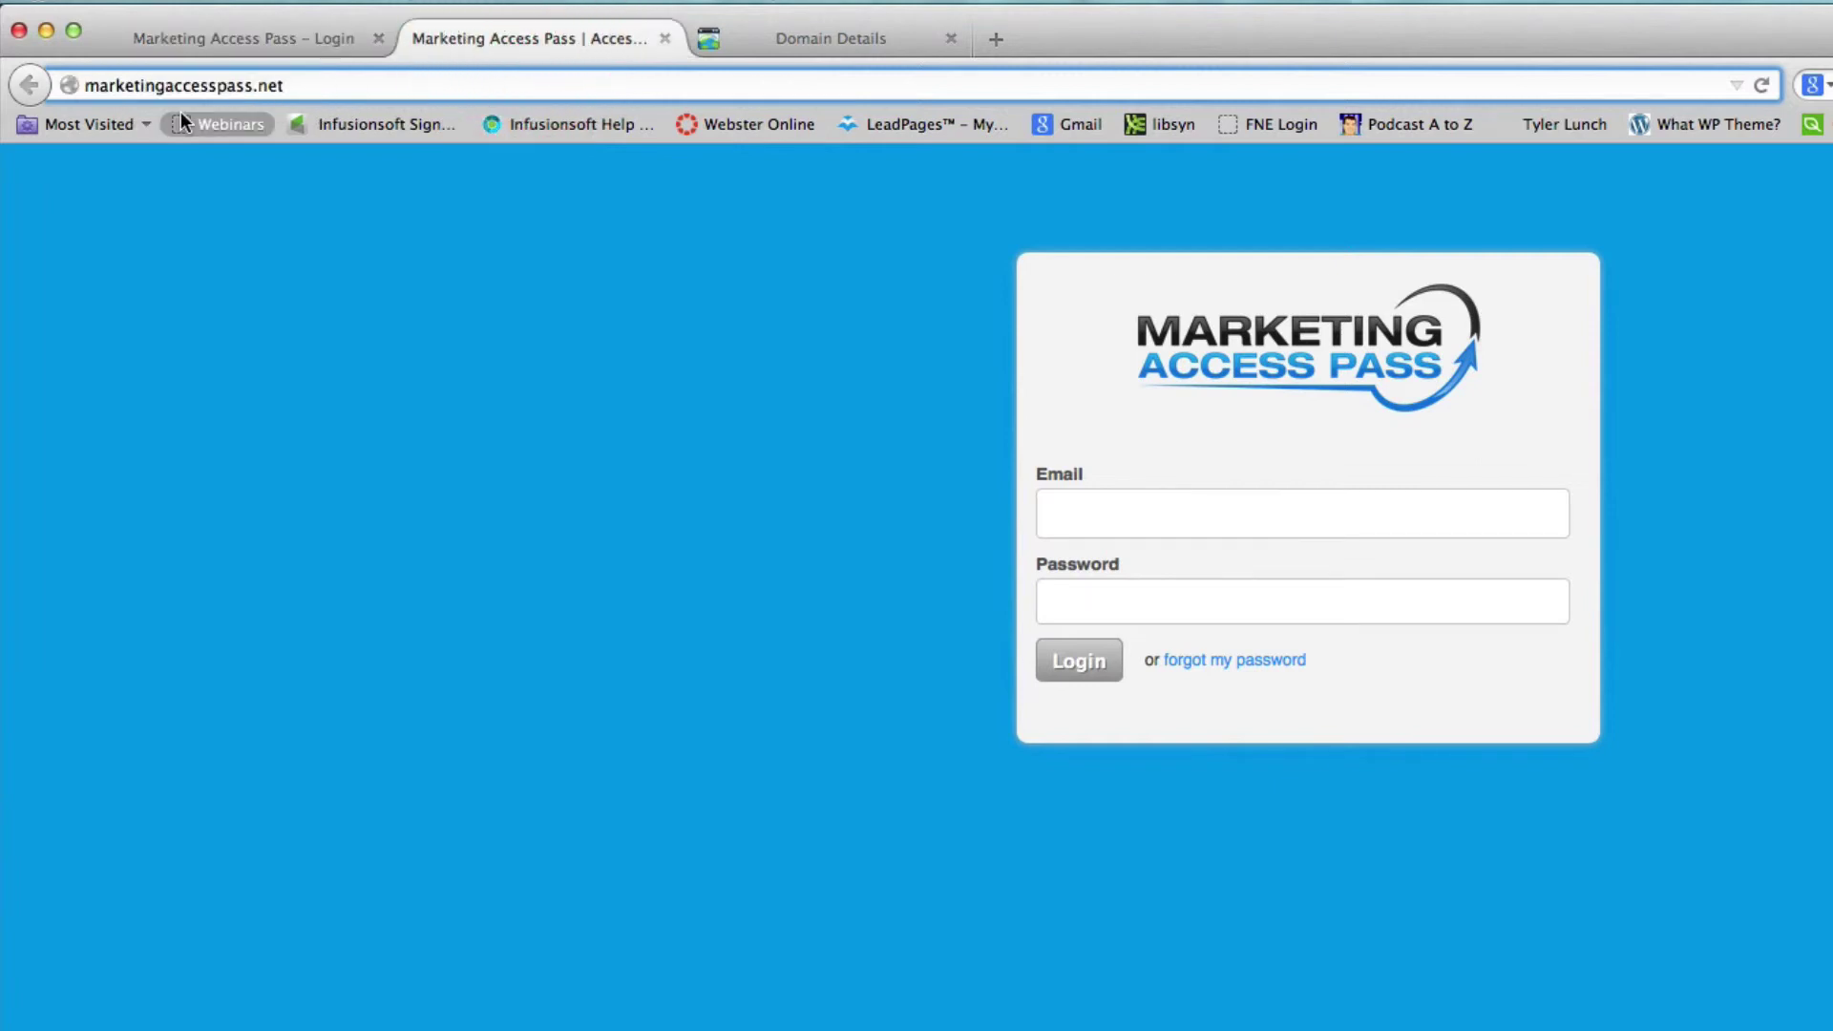